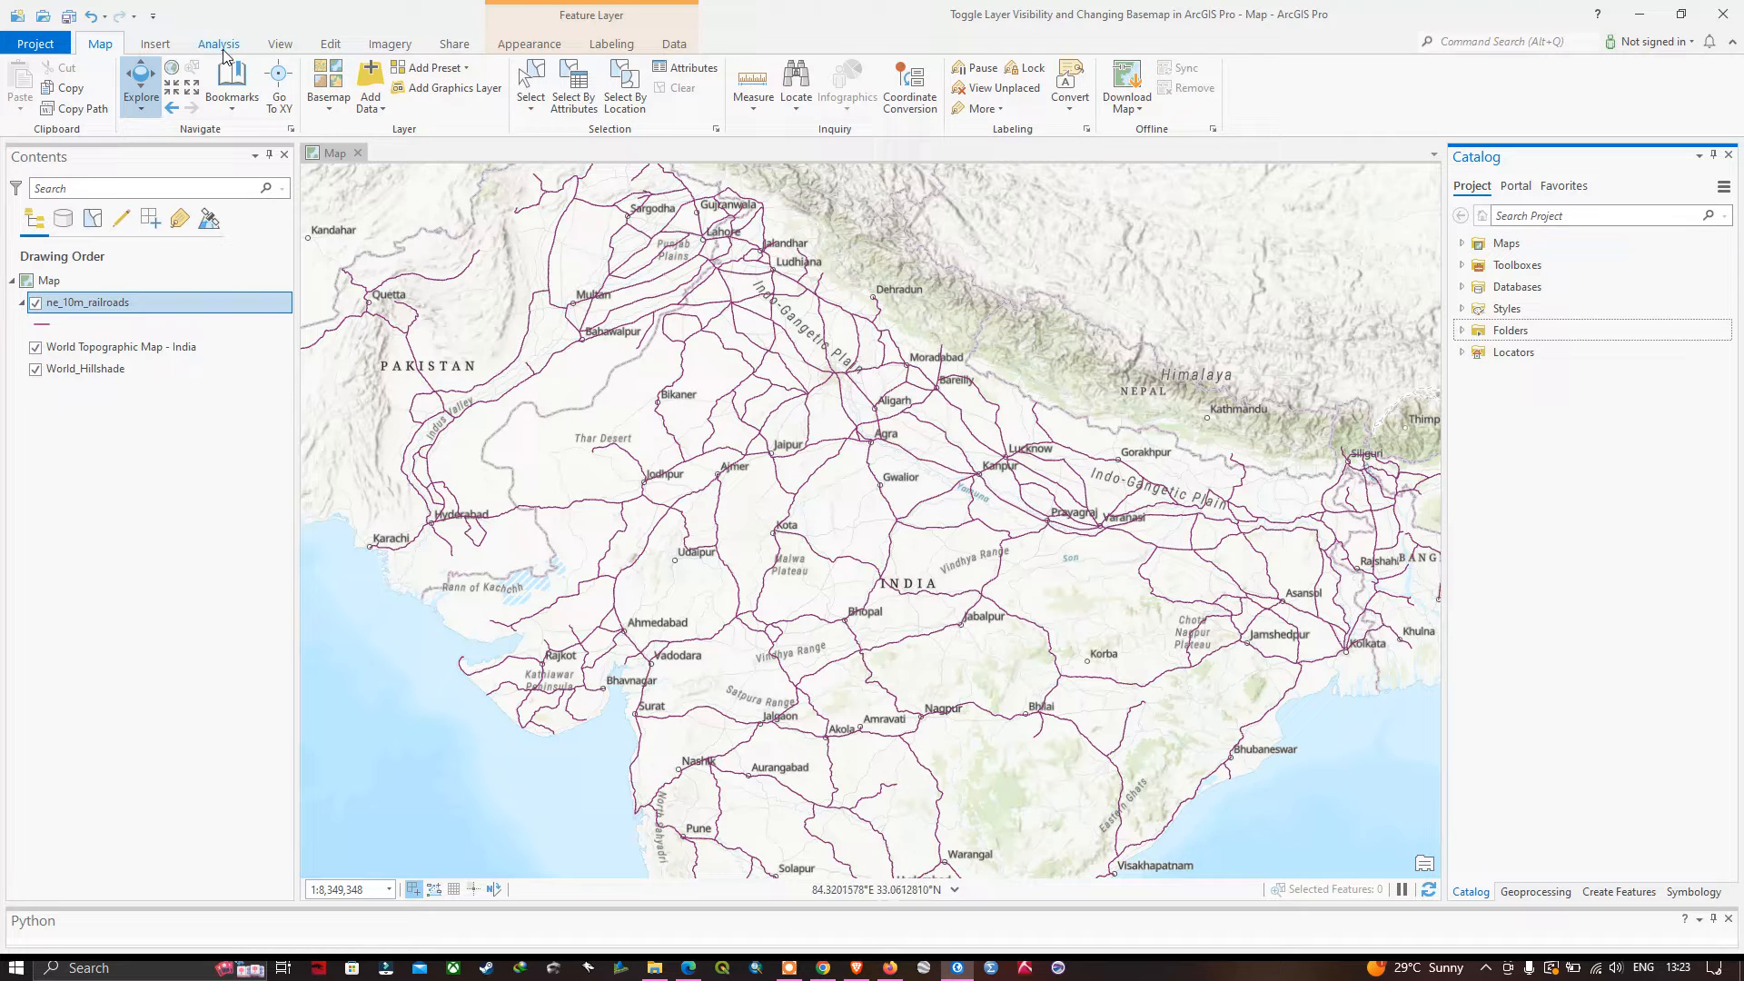
- Show the Catalog pane and zoom the map to the full extent of the ne_10m_railroads layer
click(271, 47)
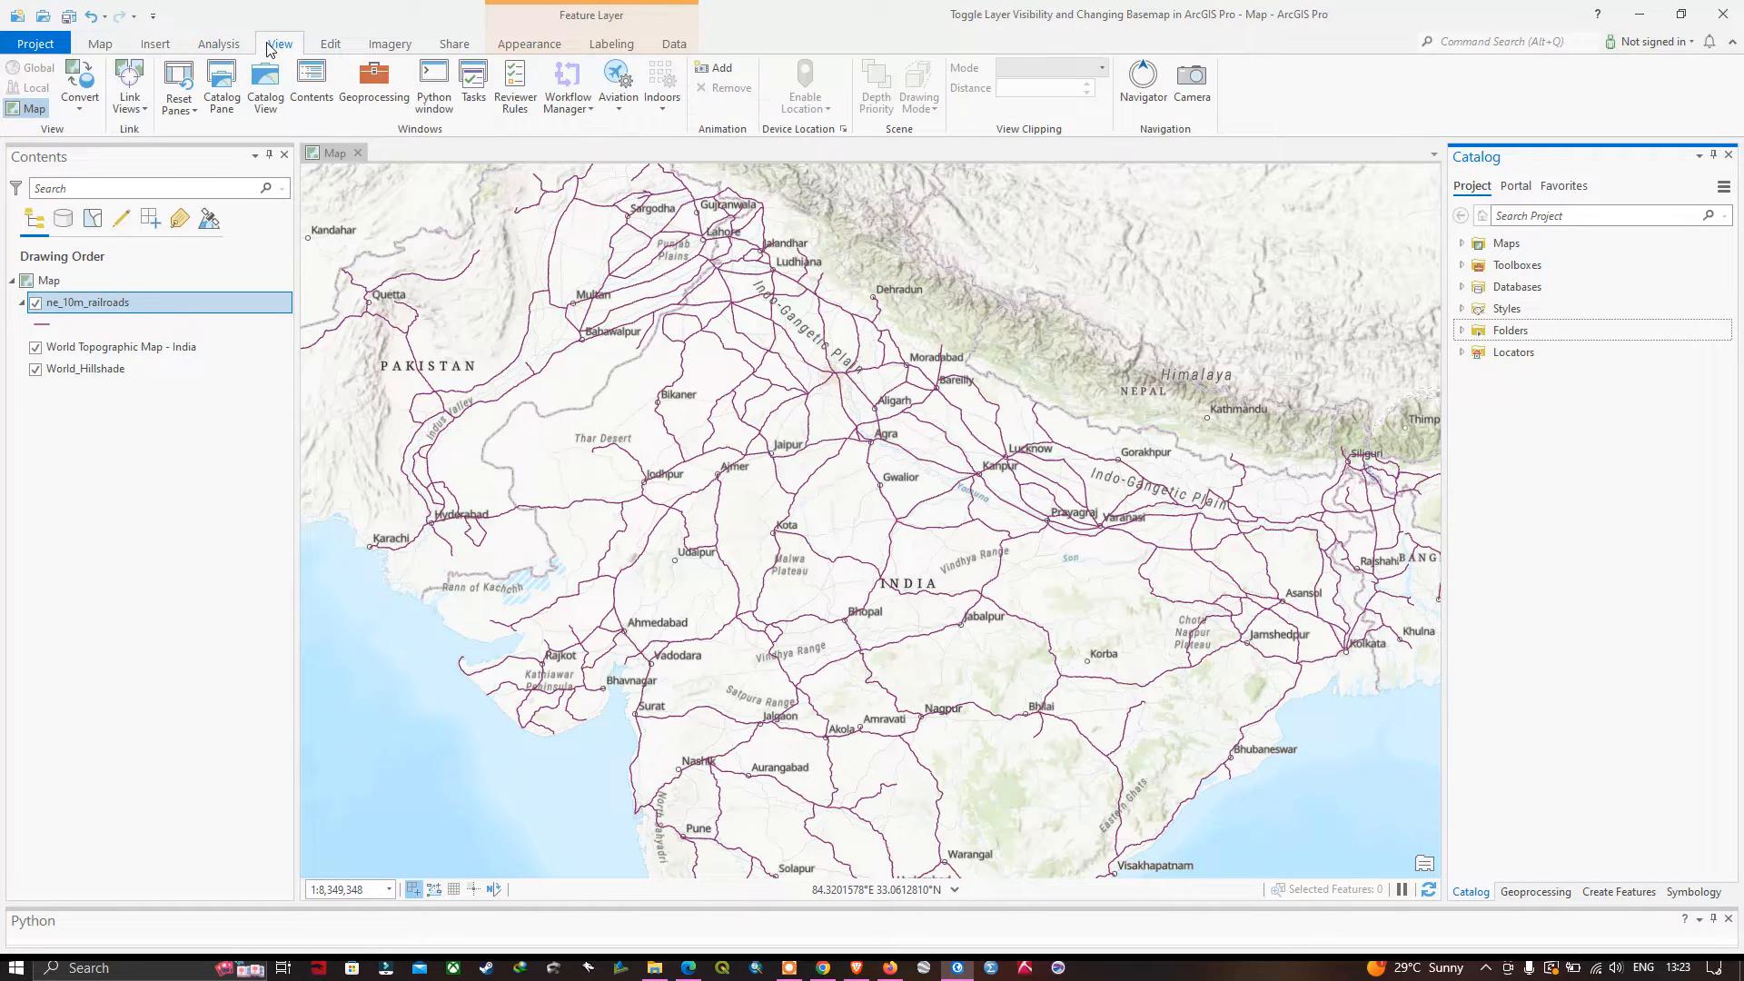
click(225, 99)
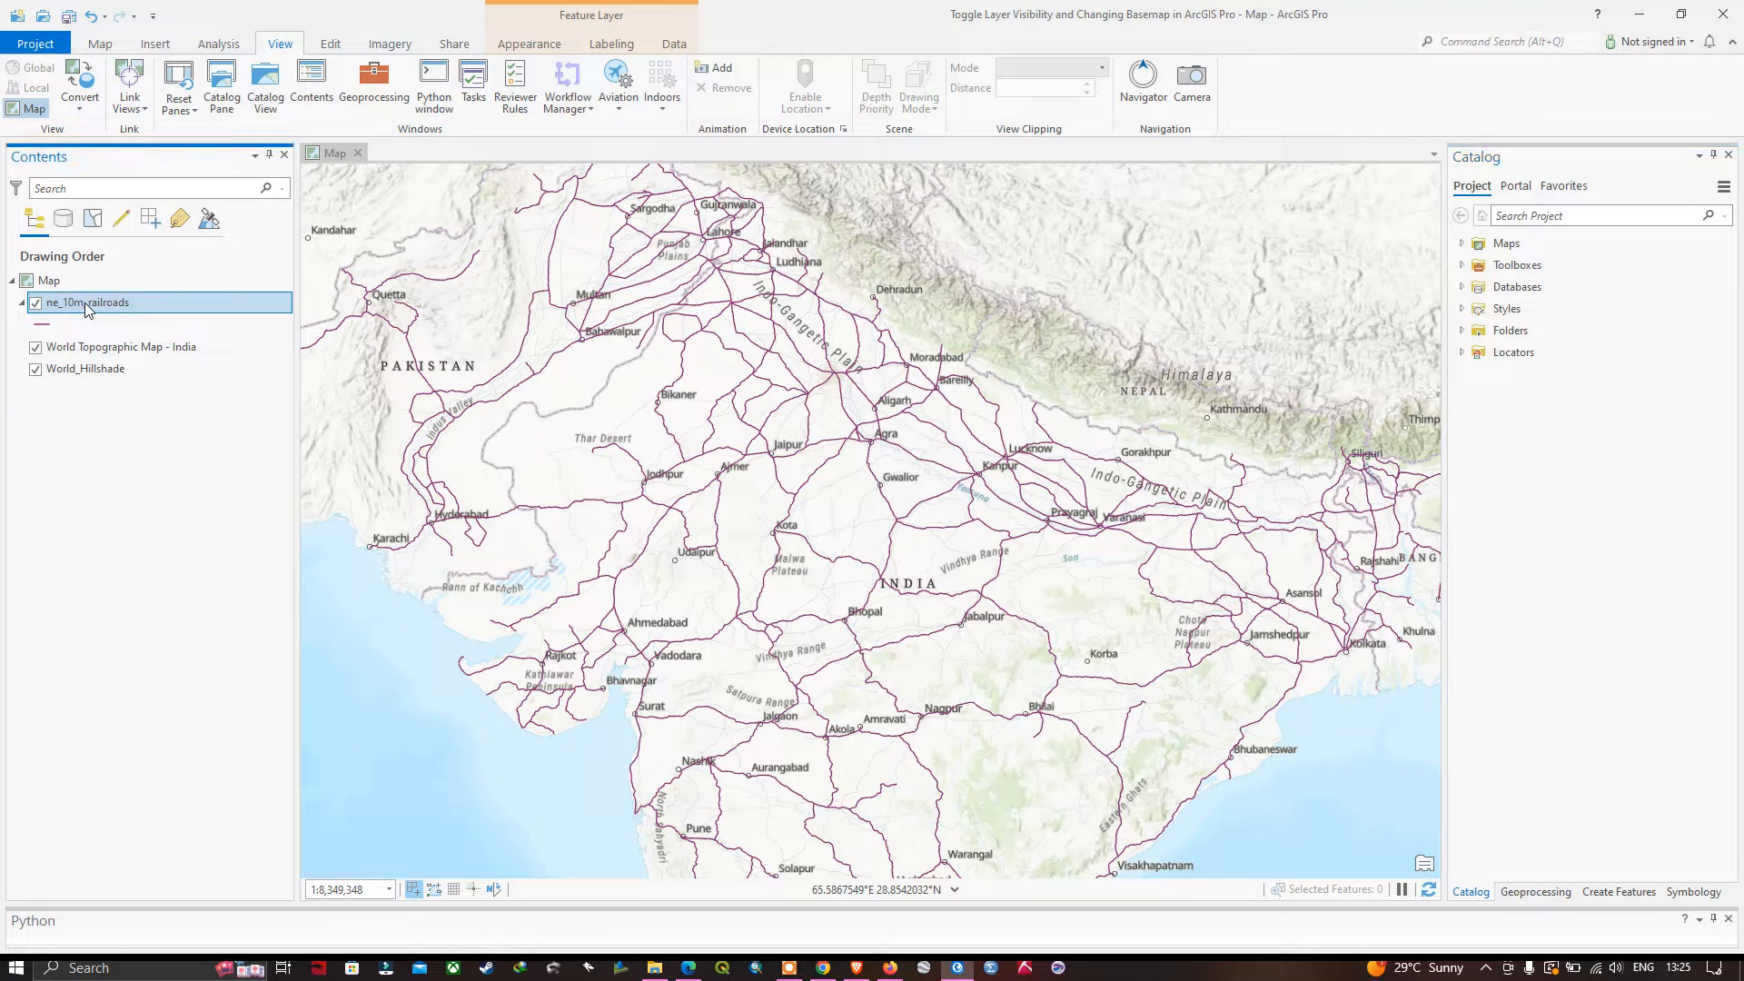
right_click(85, 307)
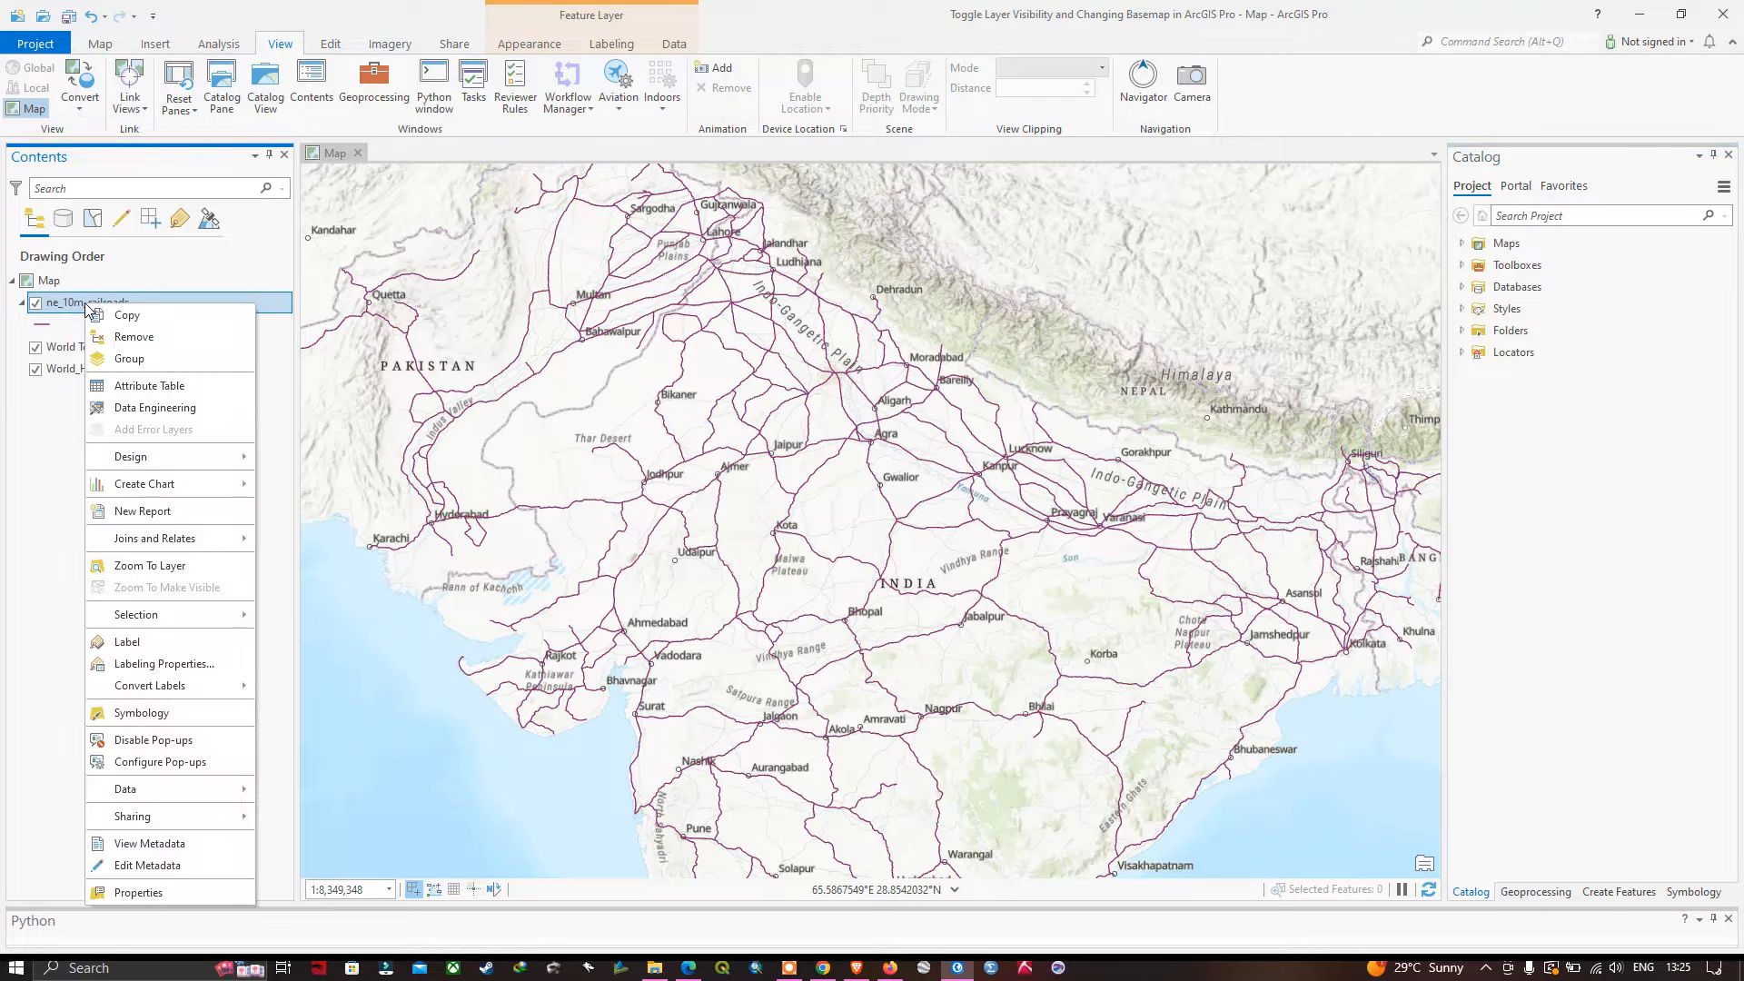
click(183, 577)
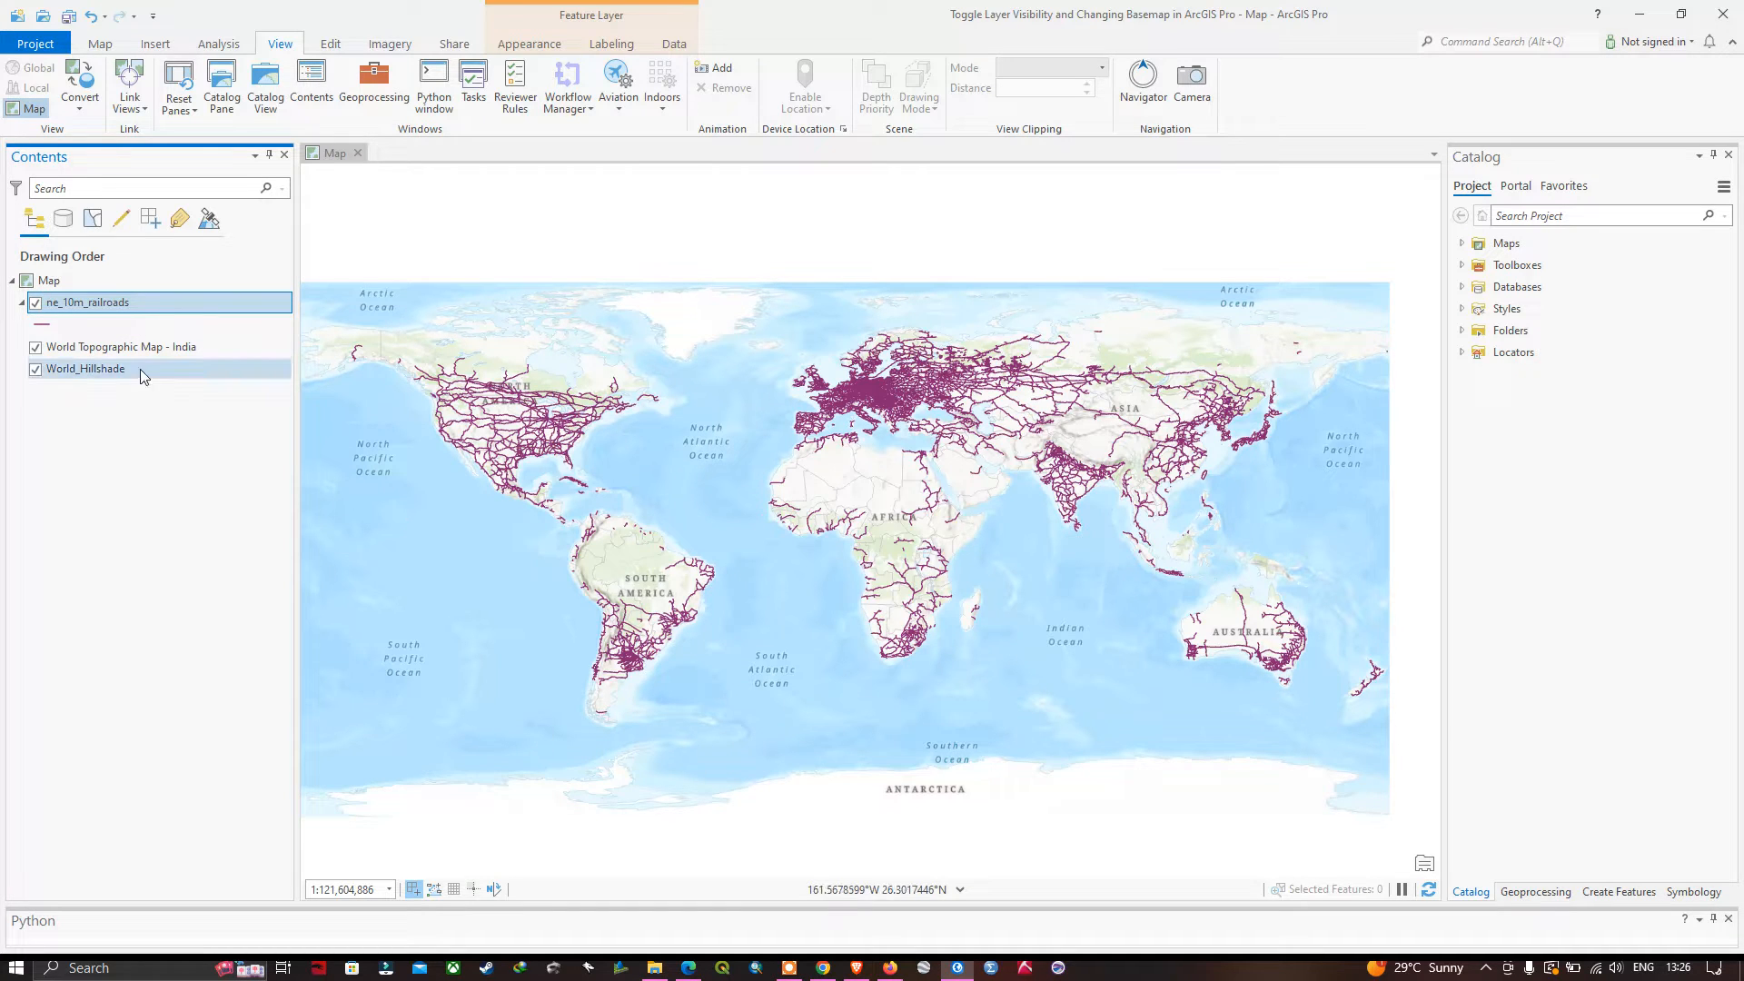
- Turn off the visibility of the World Topographic Map - India, World_Hillshade and ne_10m_railroads layers
click(36, 349)
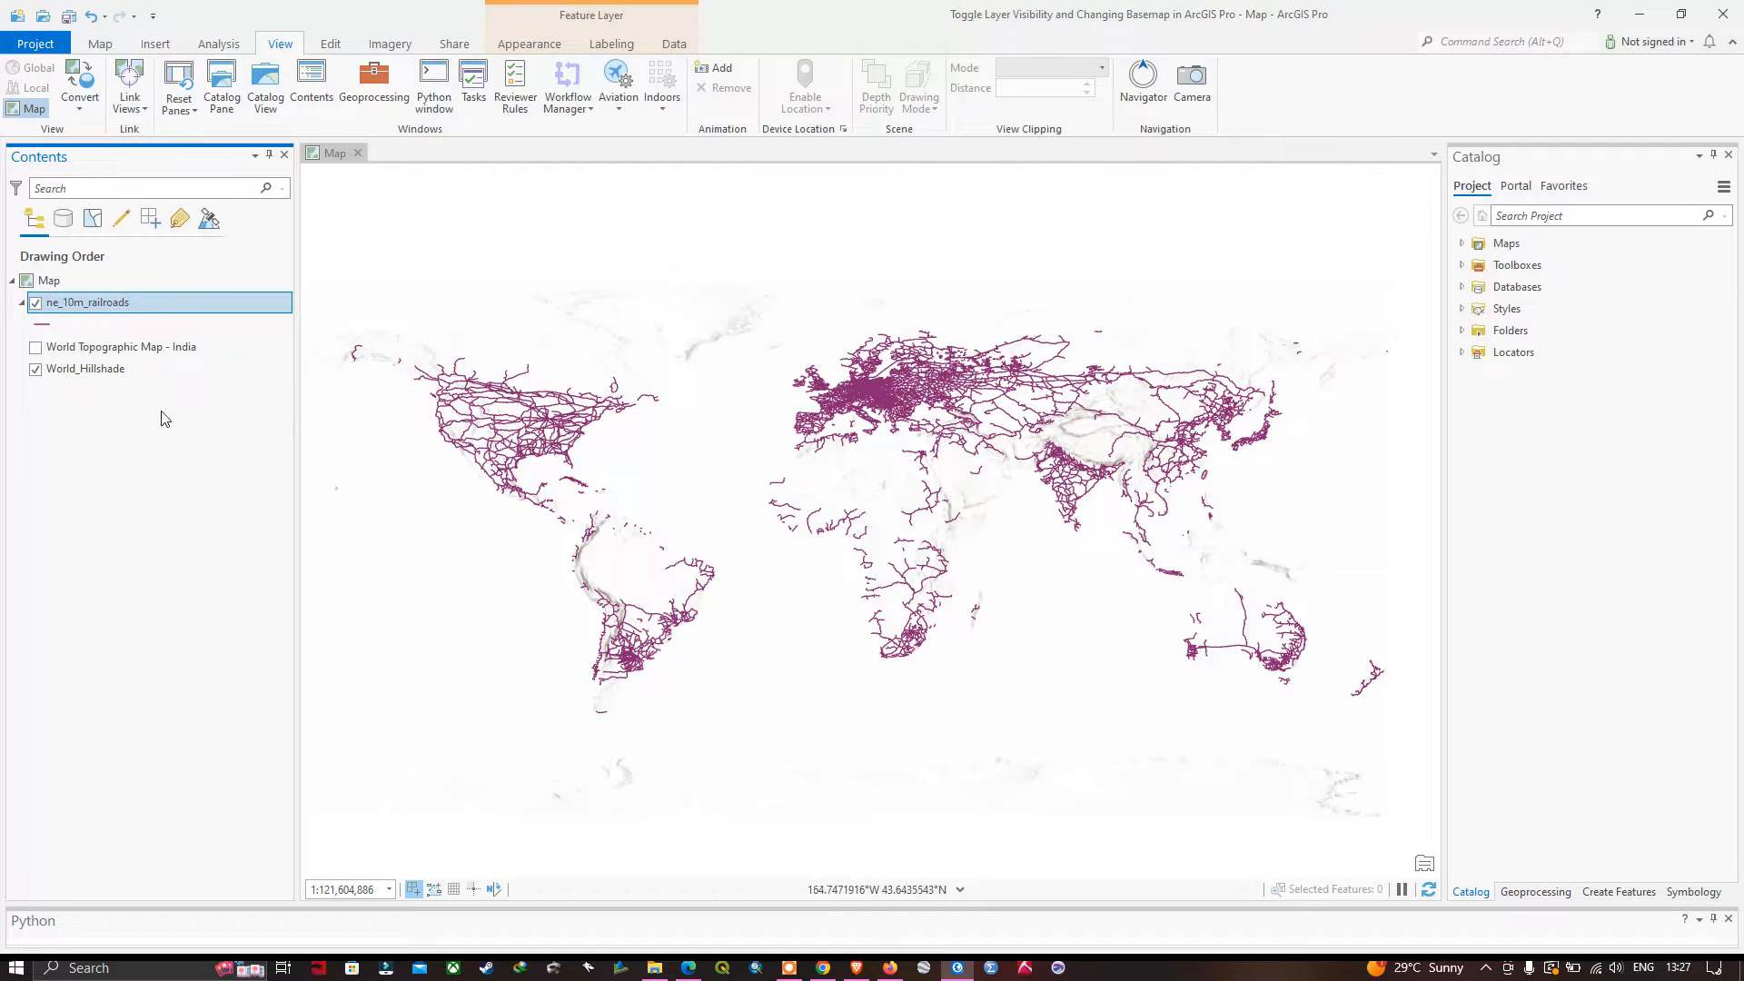
click(36, 369)
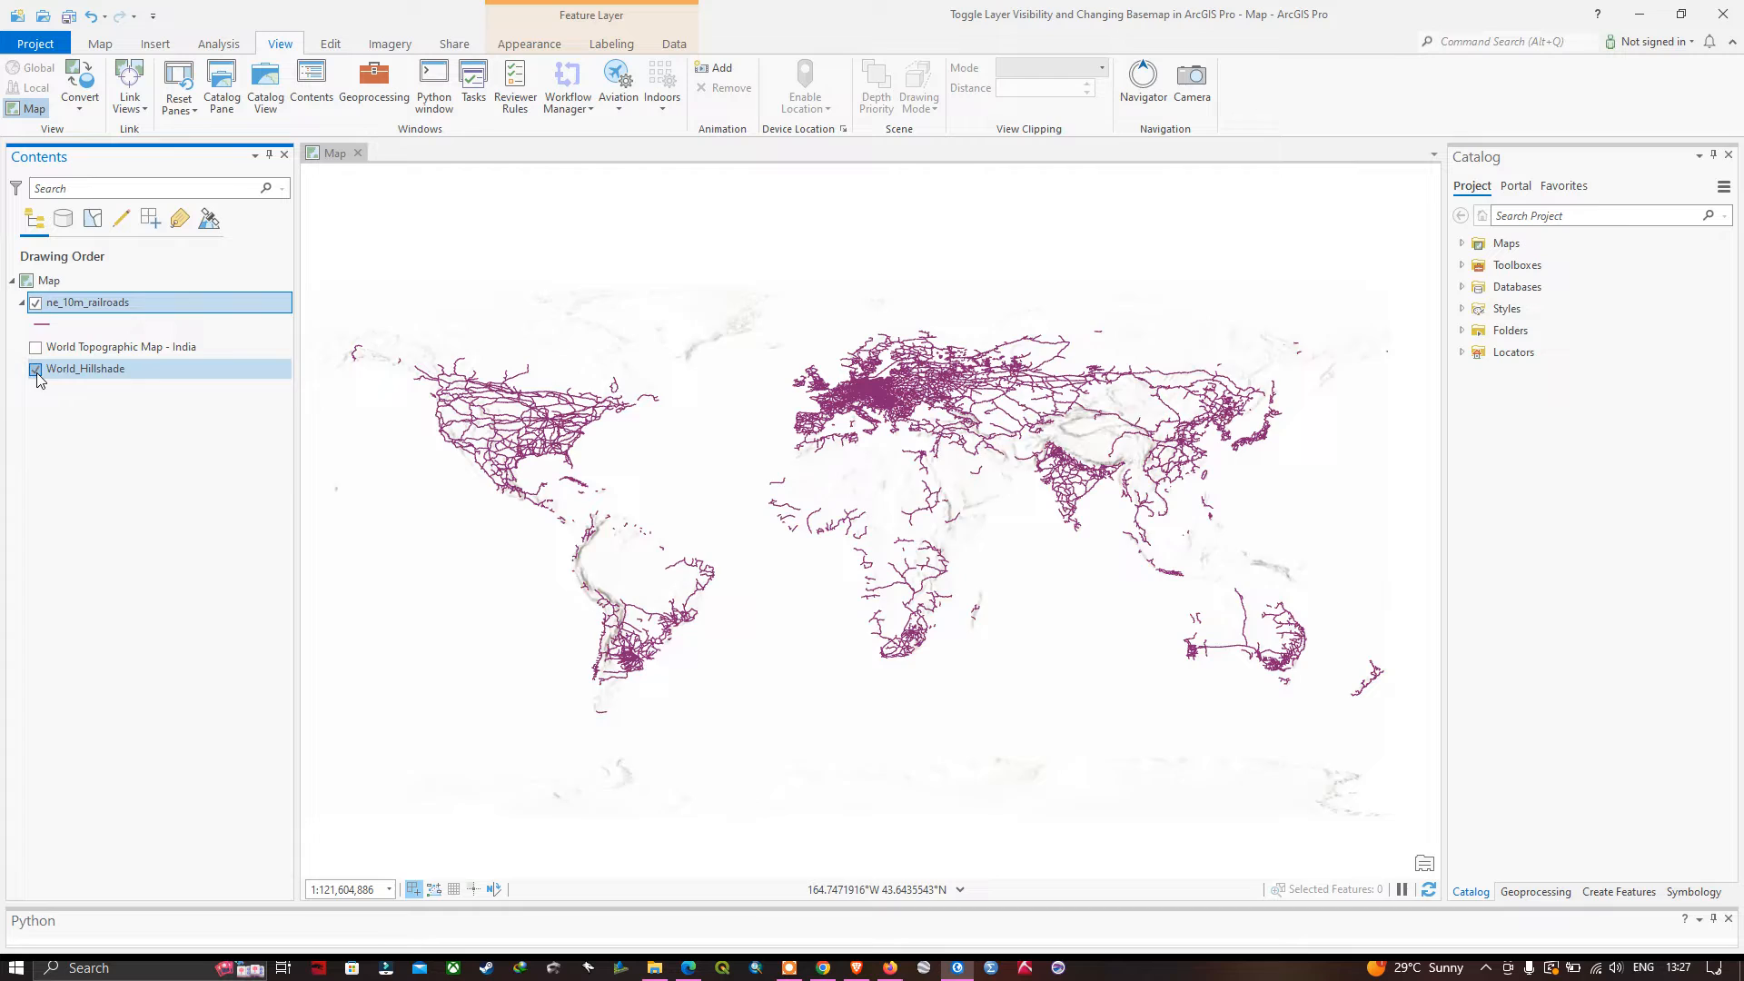
click(36, 304)
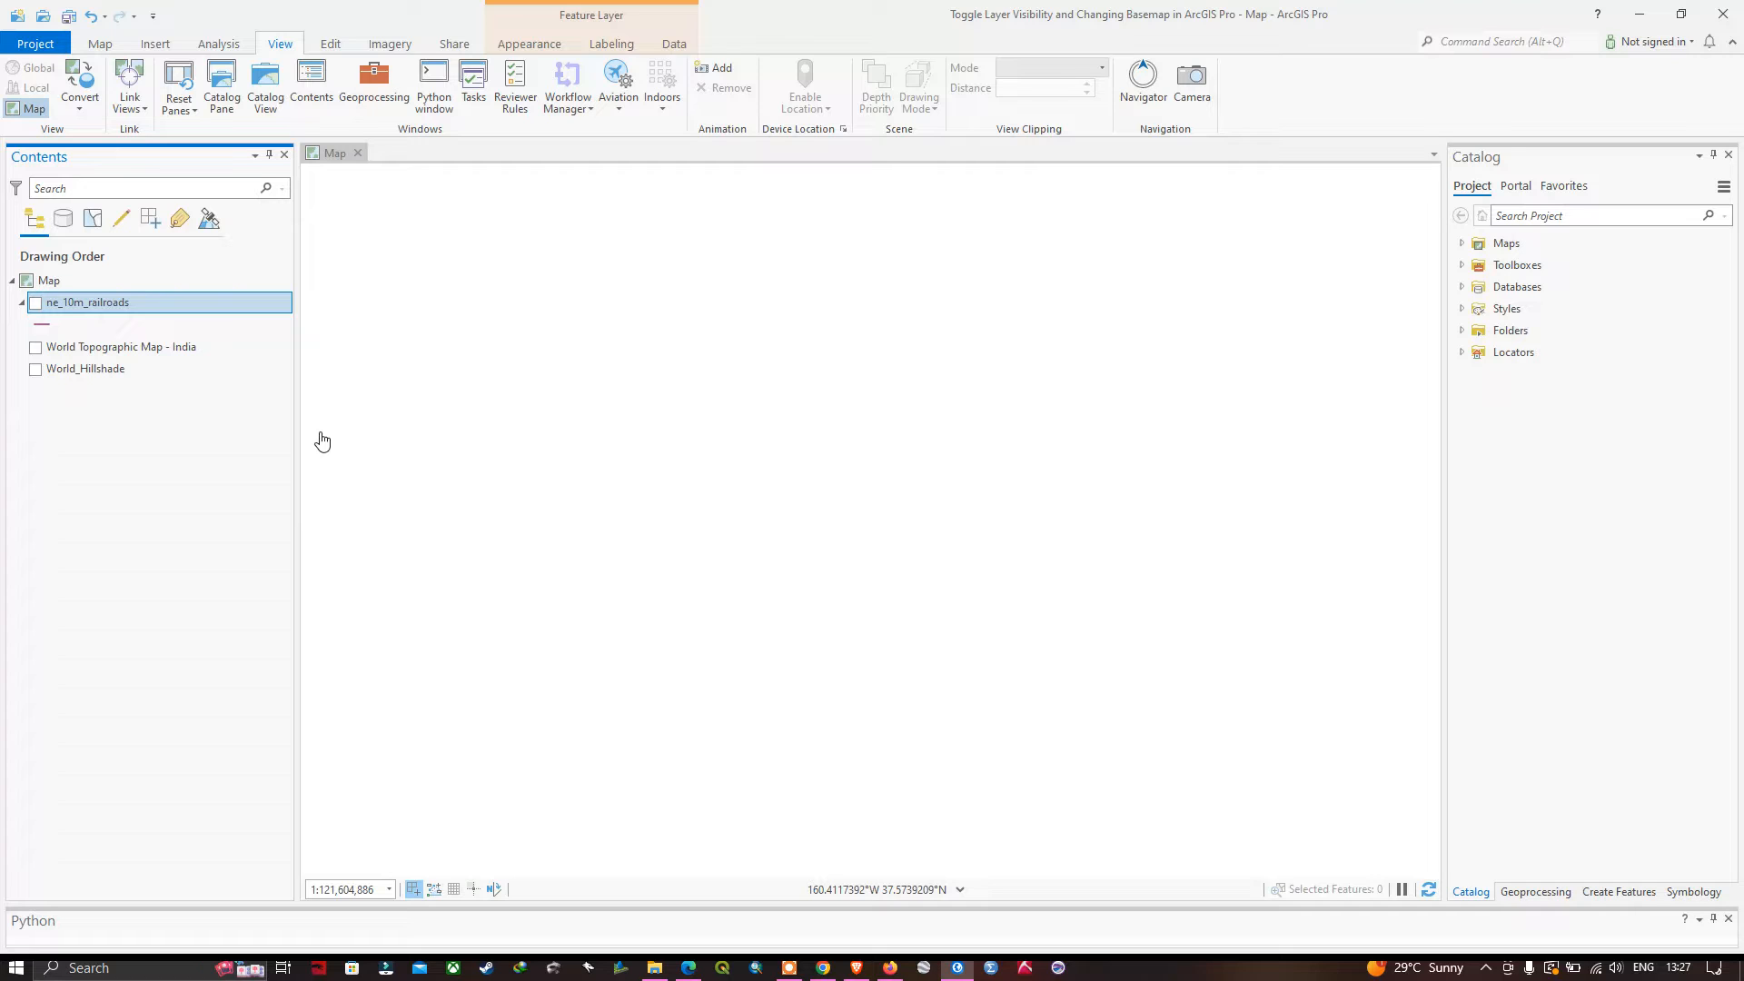
- Turn the ne_10m_railroads, World Topographic Map - India and World_Hillshade layers back on
click(36, 306)
click(37, 348)
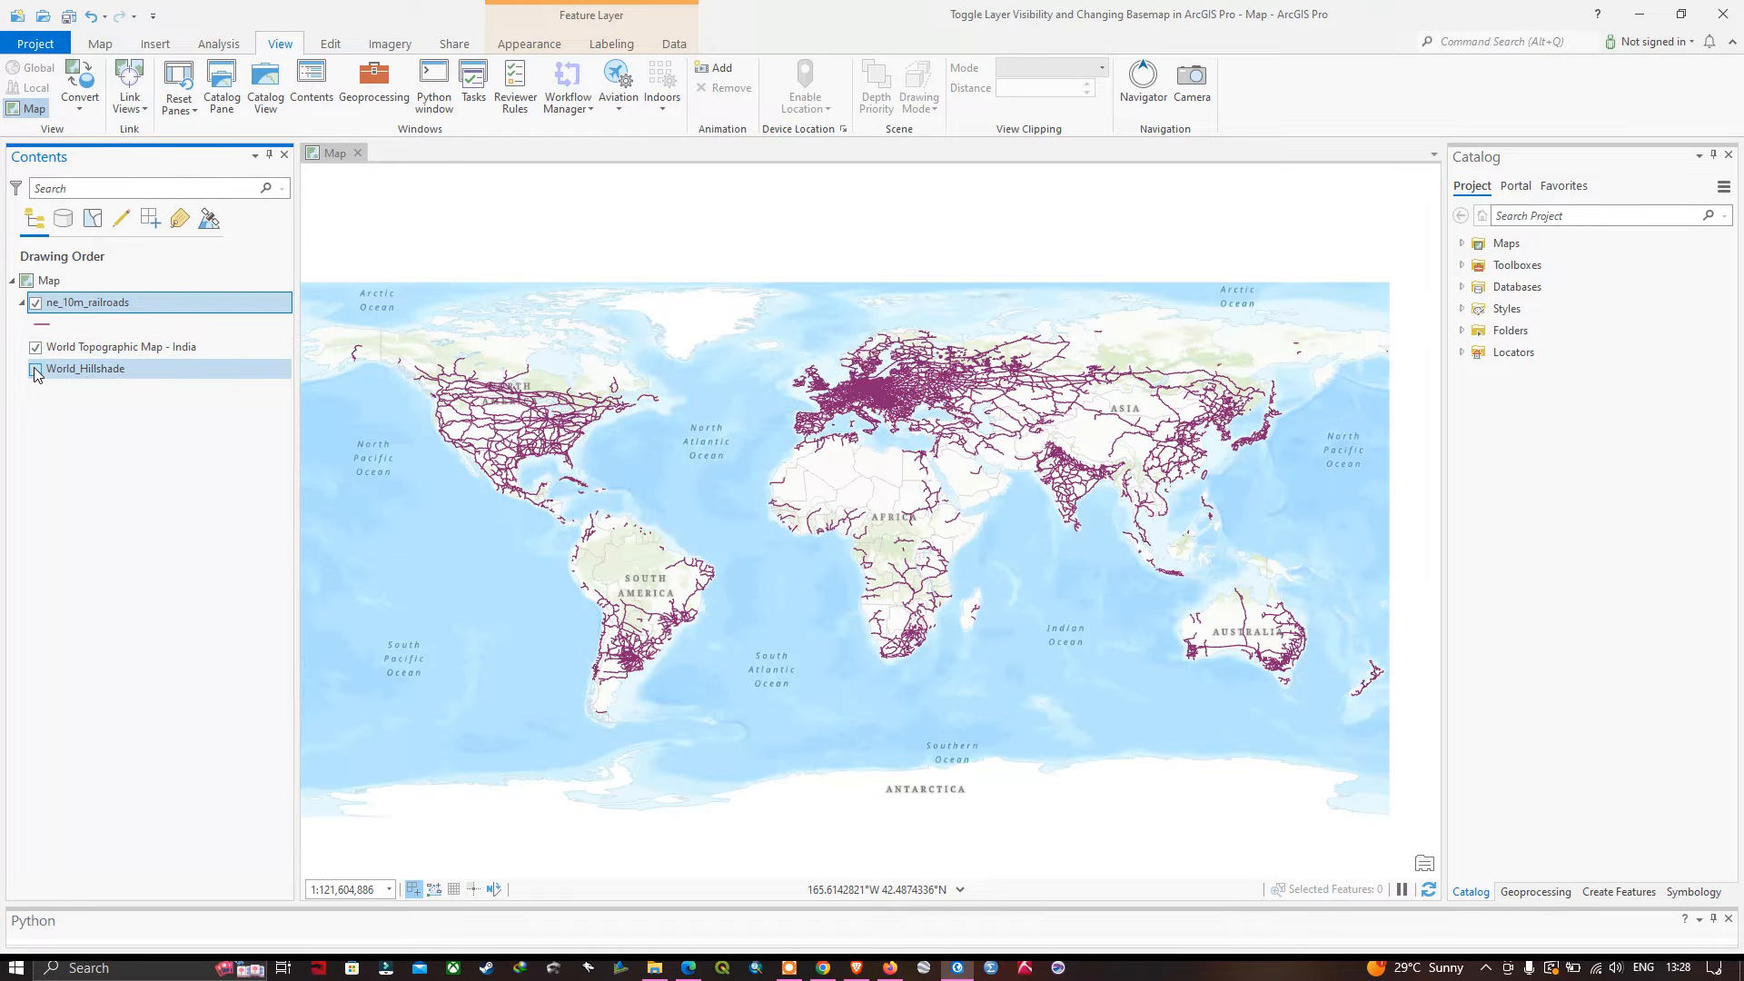
click(36, 371)
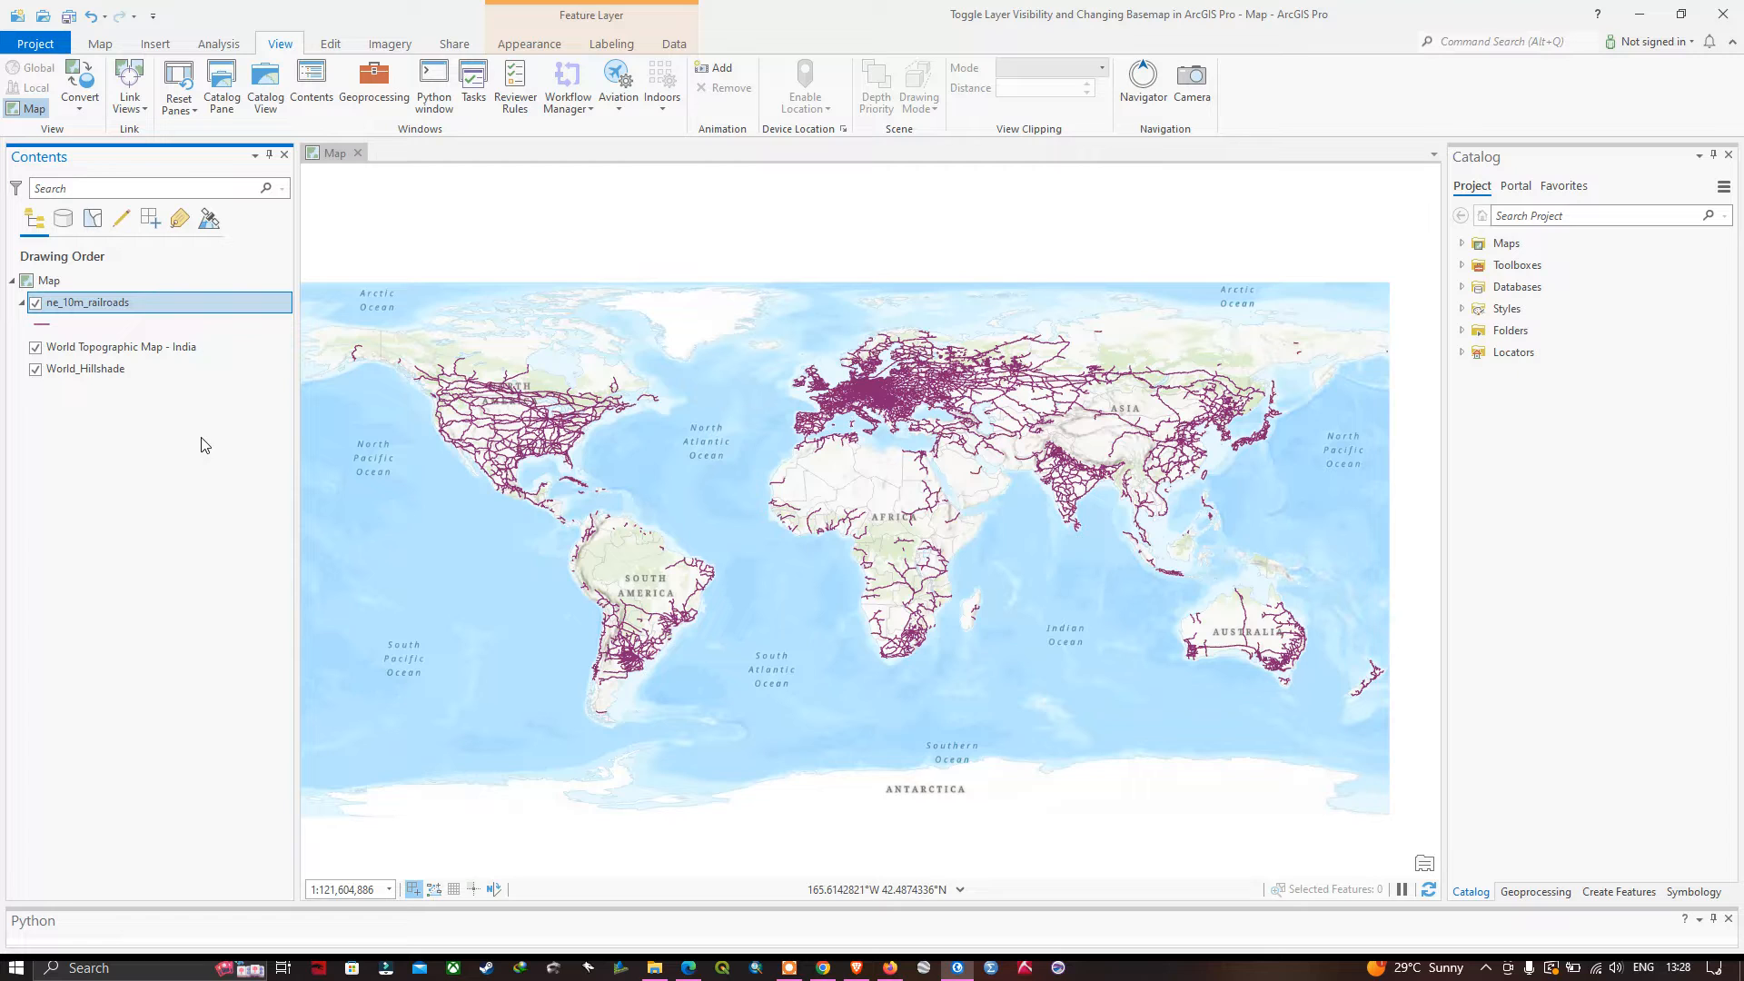
- Move World Topographic Map - India and World_Hillshade above the ne_10m_railroads layer in the drawing order
click(100, 353)
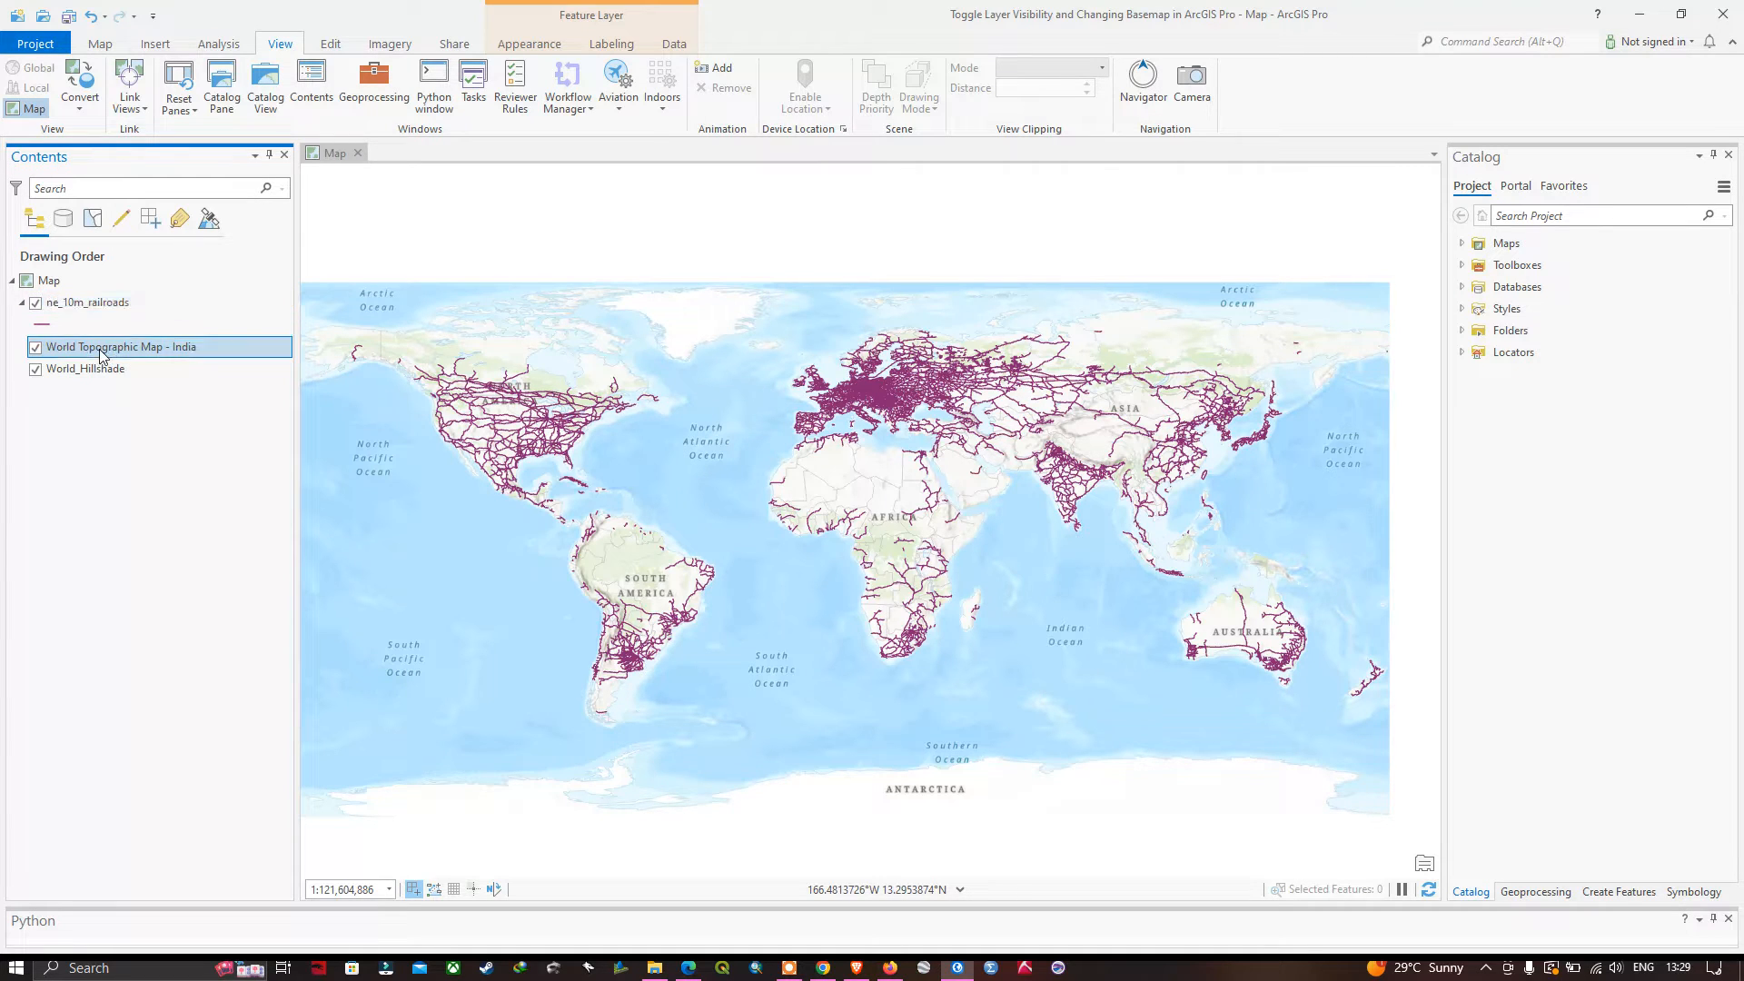
drag(100, 352, 91, 309)
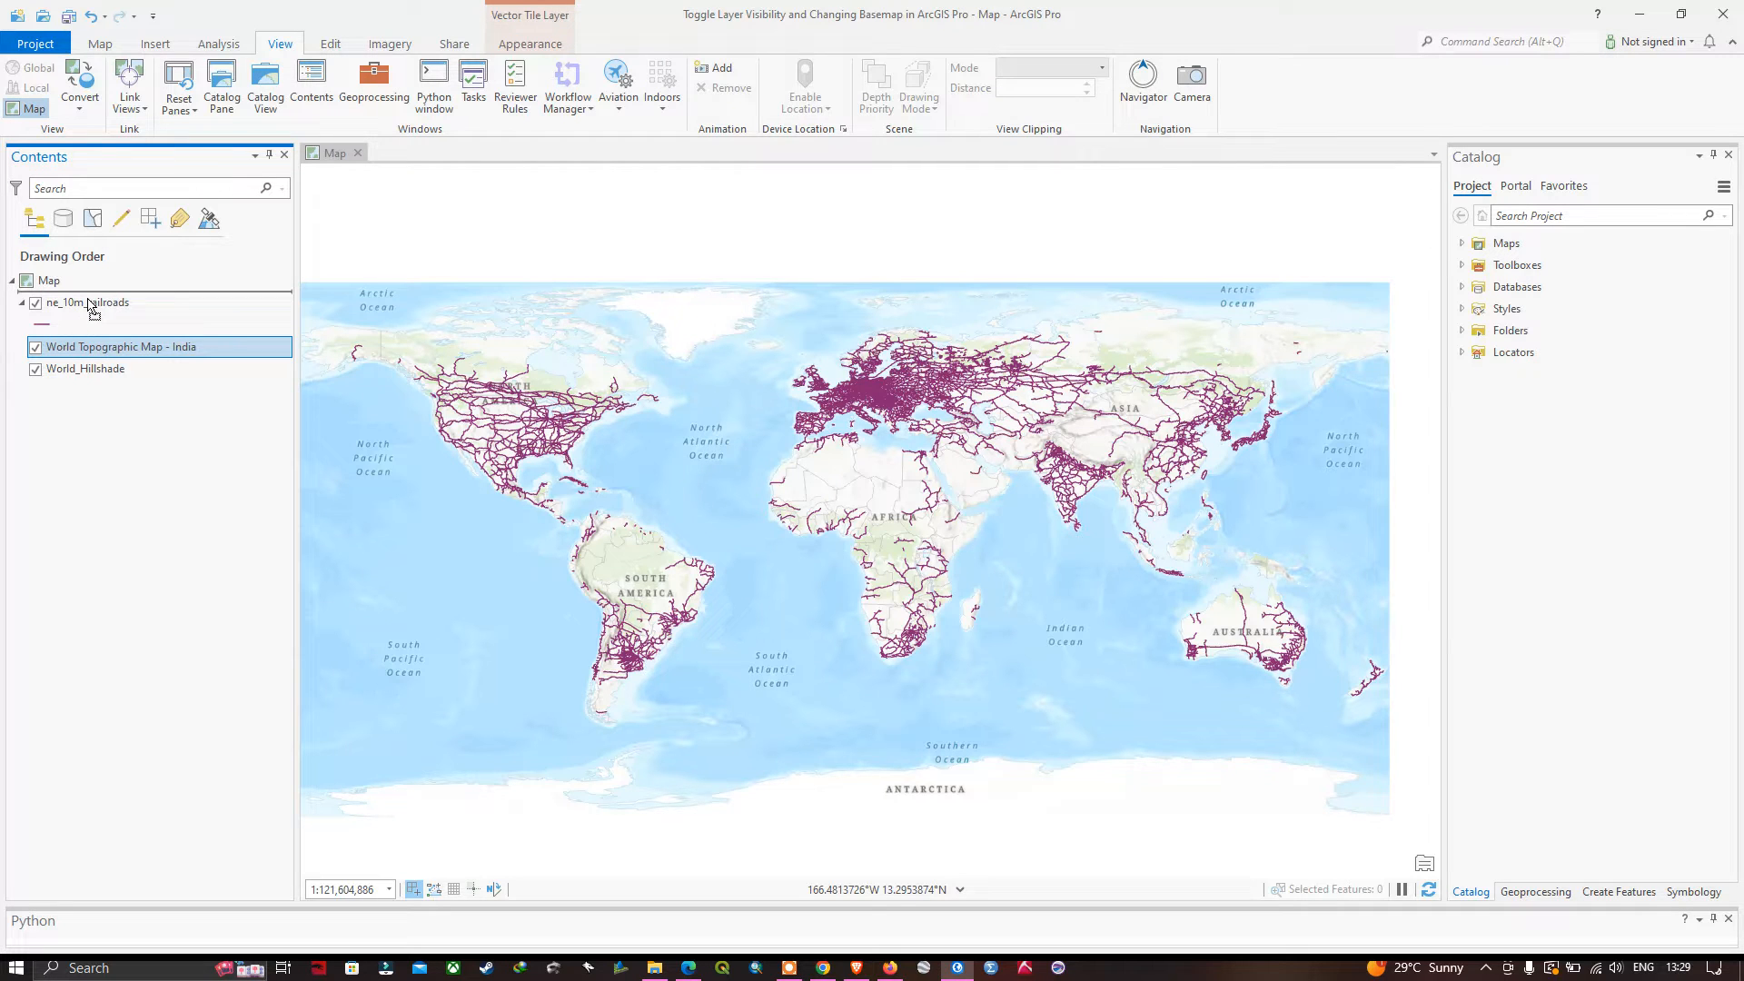
drag(91, 309, 91, 309)
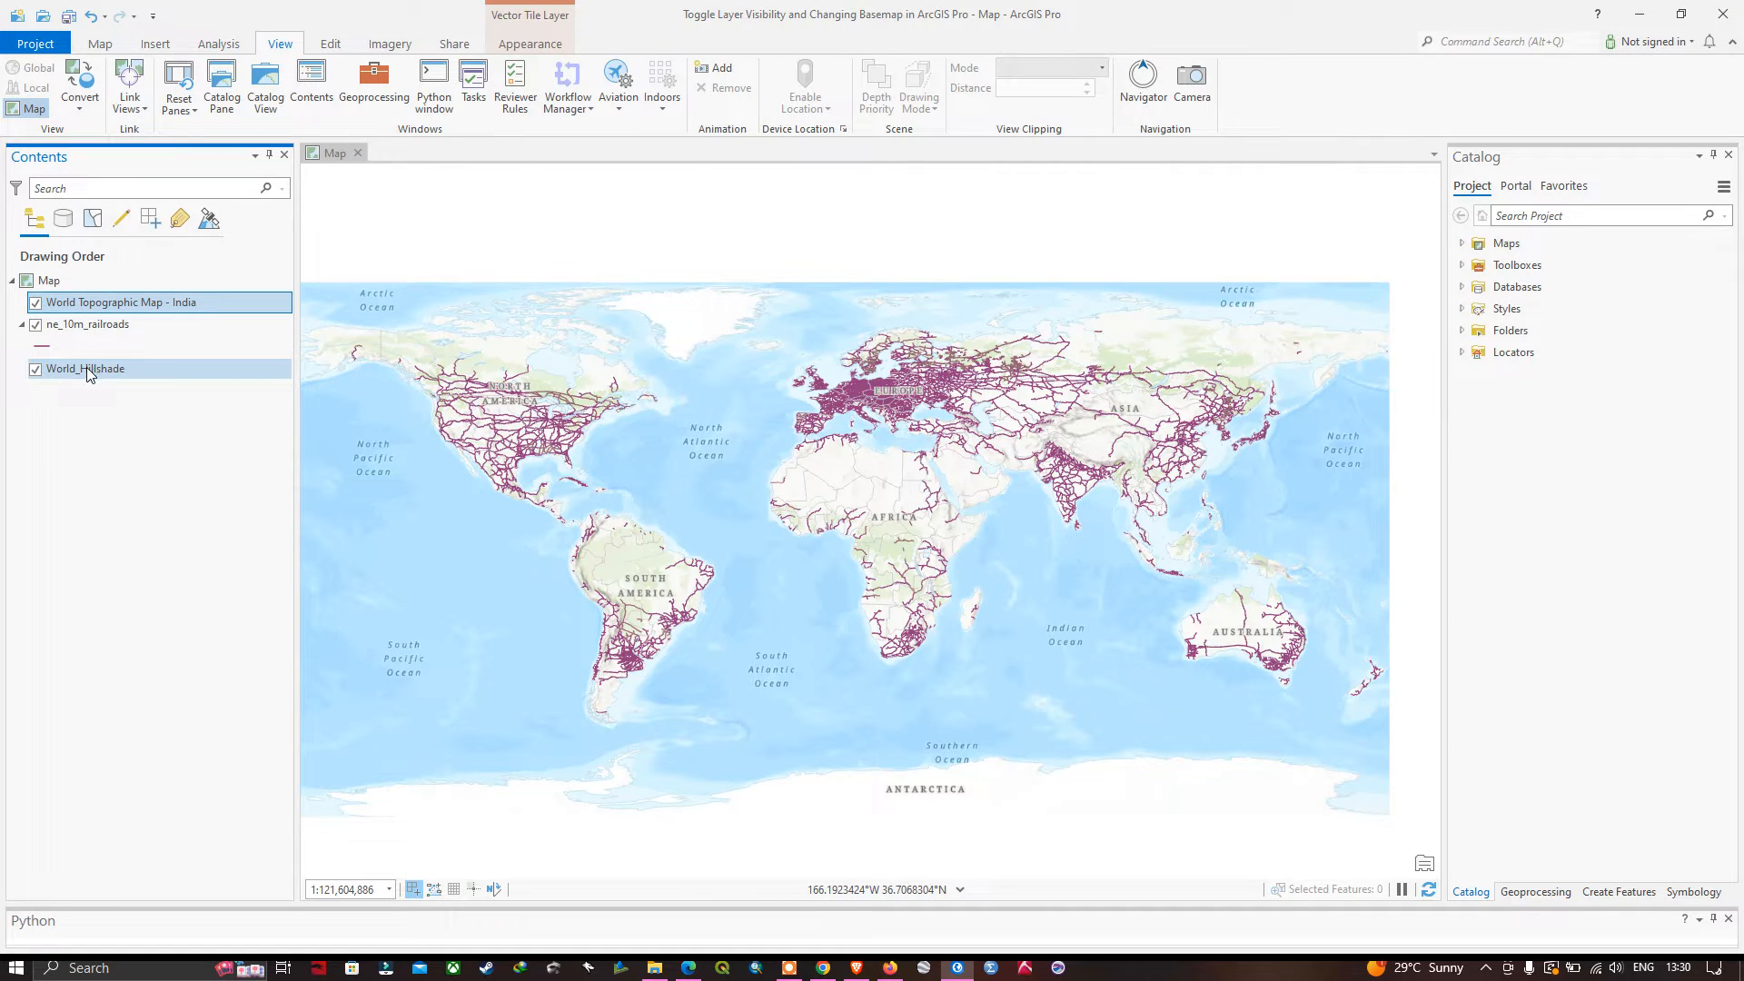
drag(85, 367, 94, 317)
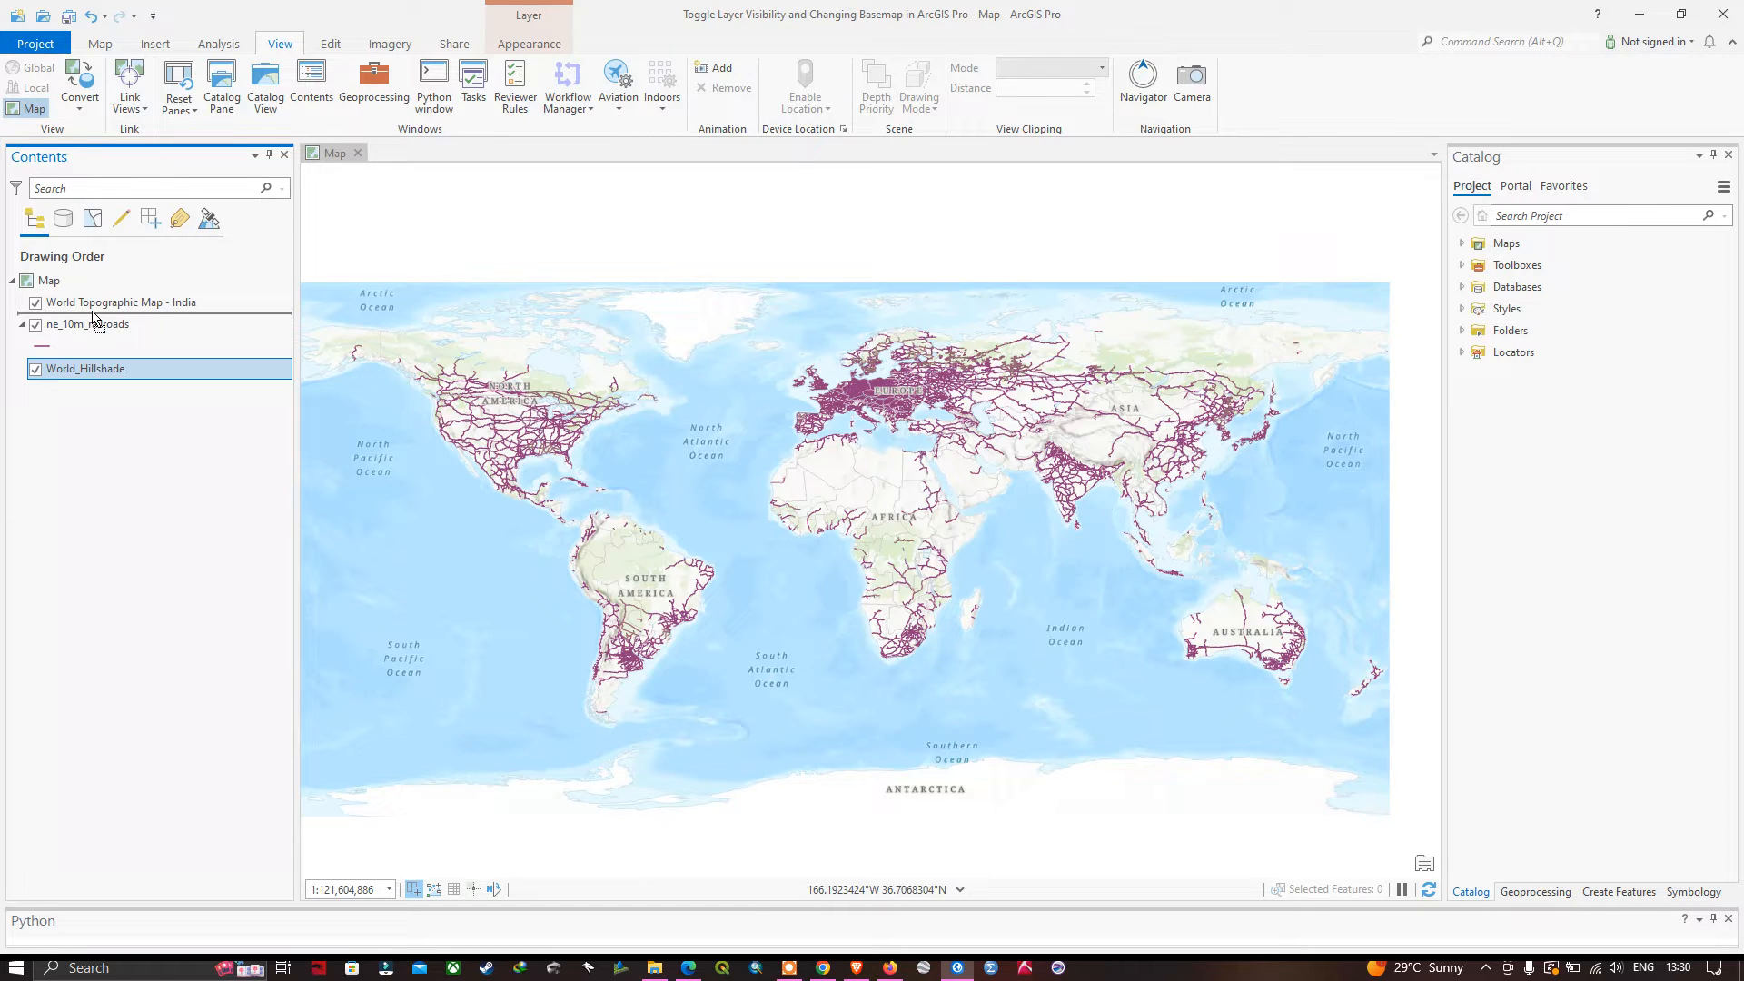
drag(94, 318, 94, 319)
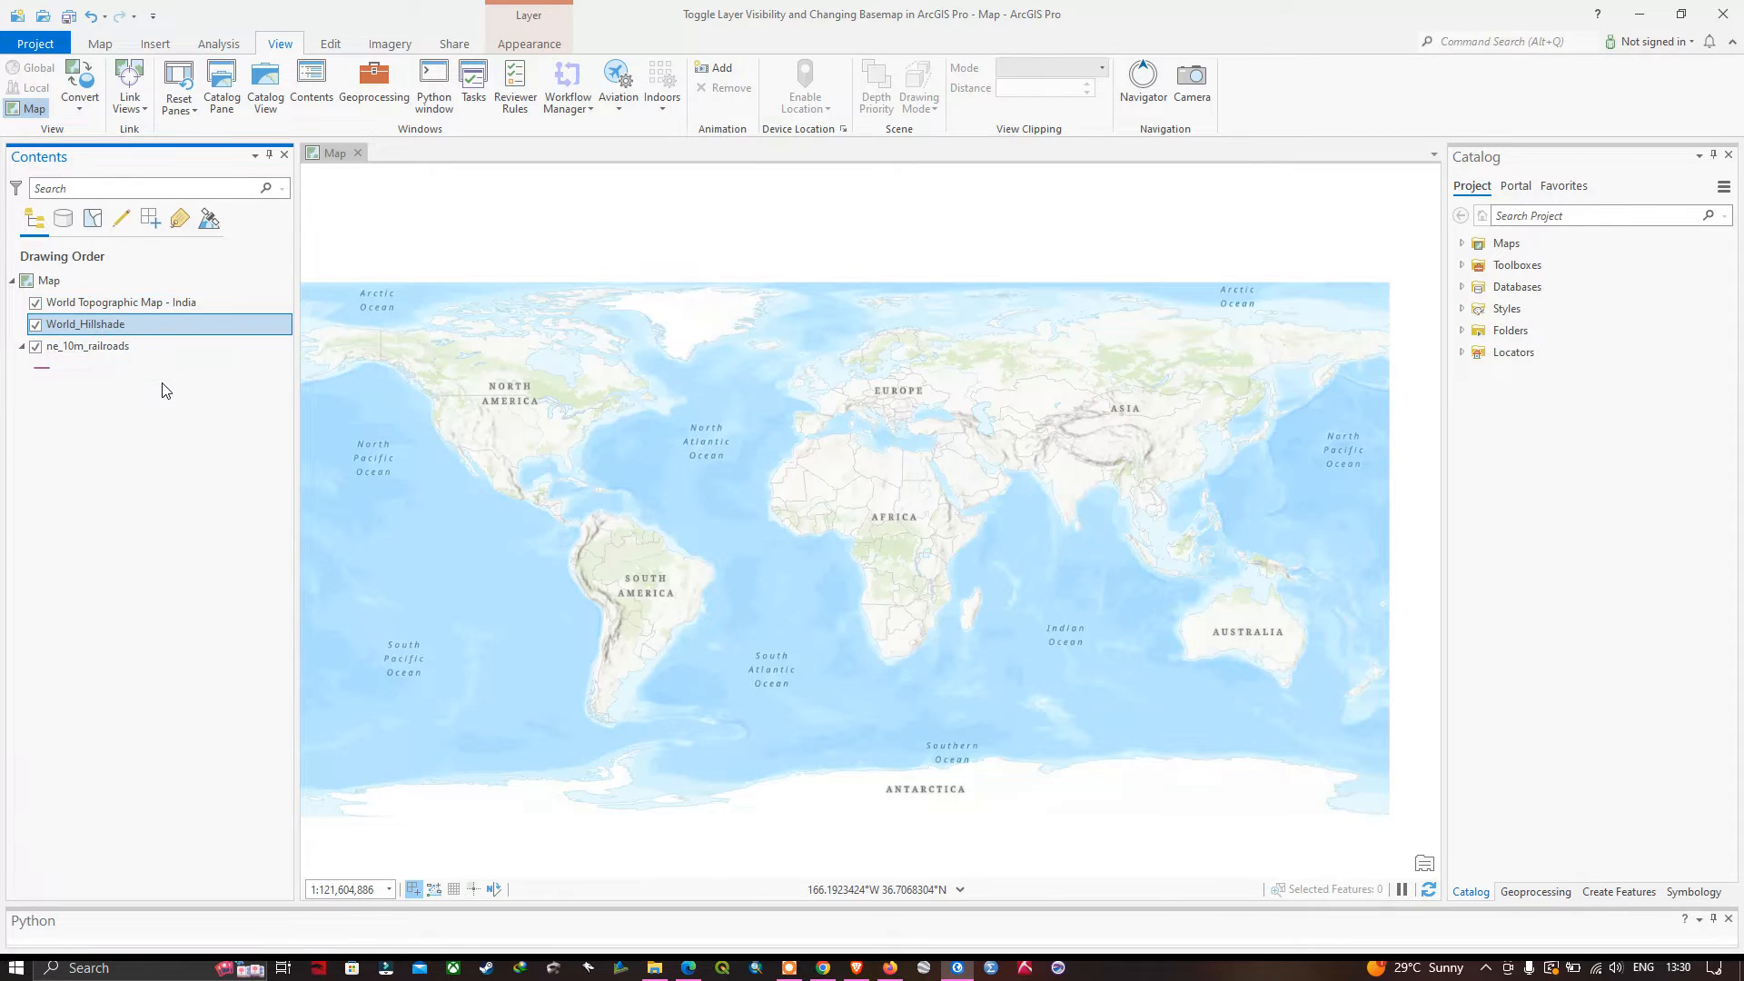
- Move the ne_10m_railroads layer back to the first place in the drawing order
click(86, 347)
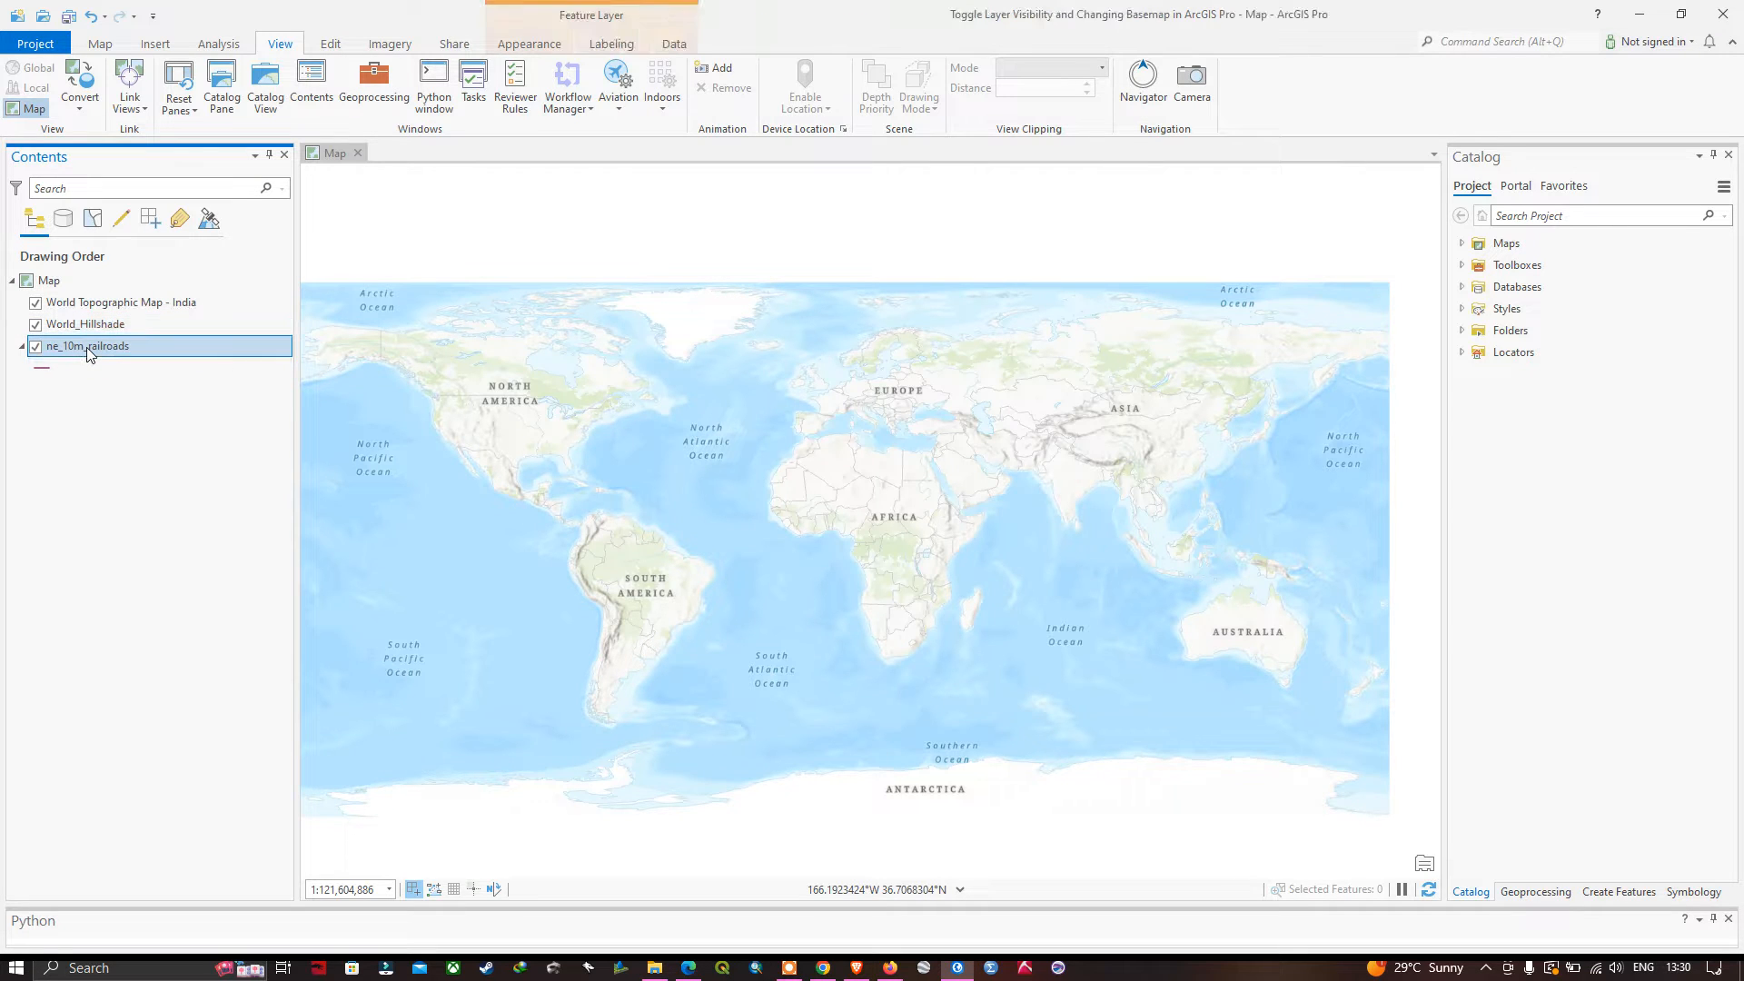
drag(86, 346, 87, 290)
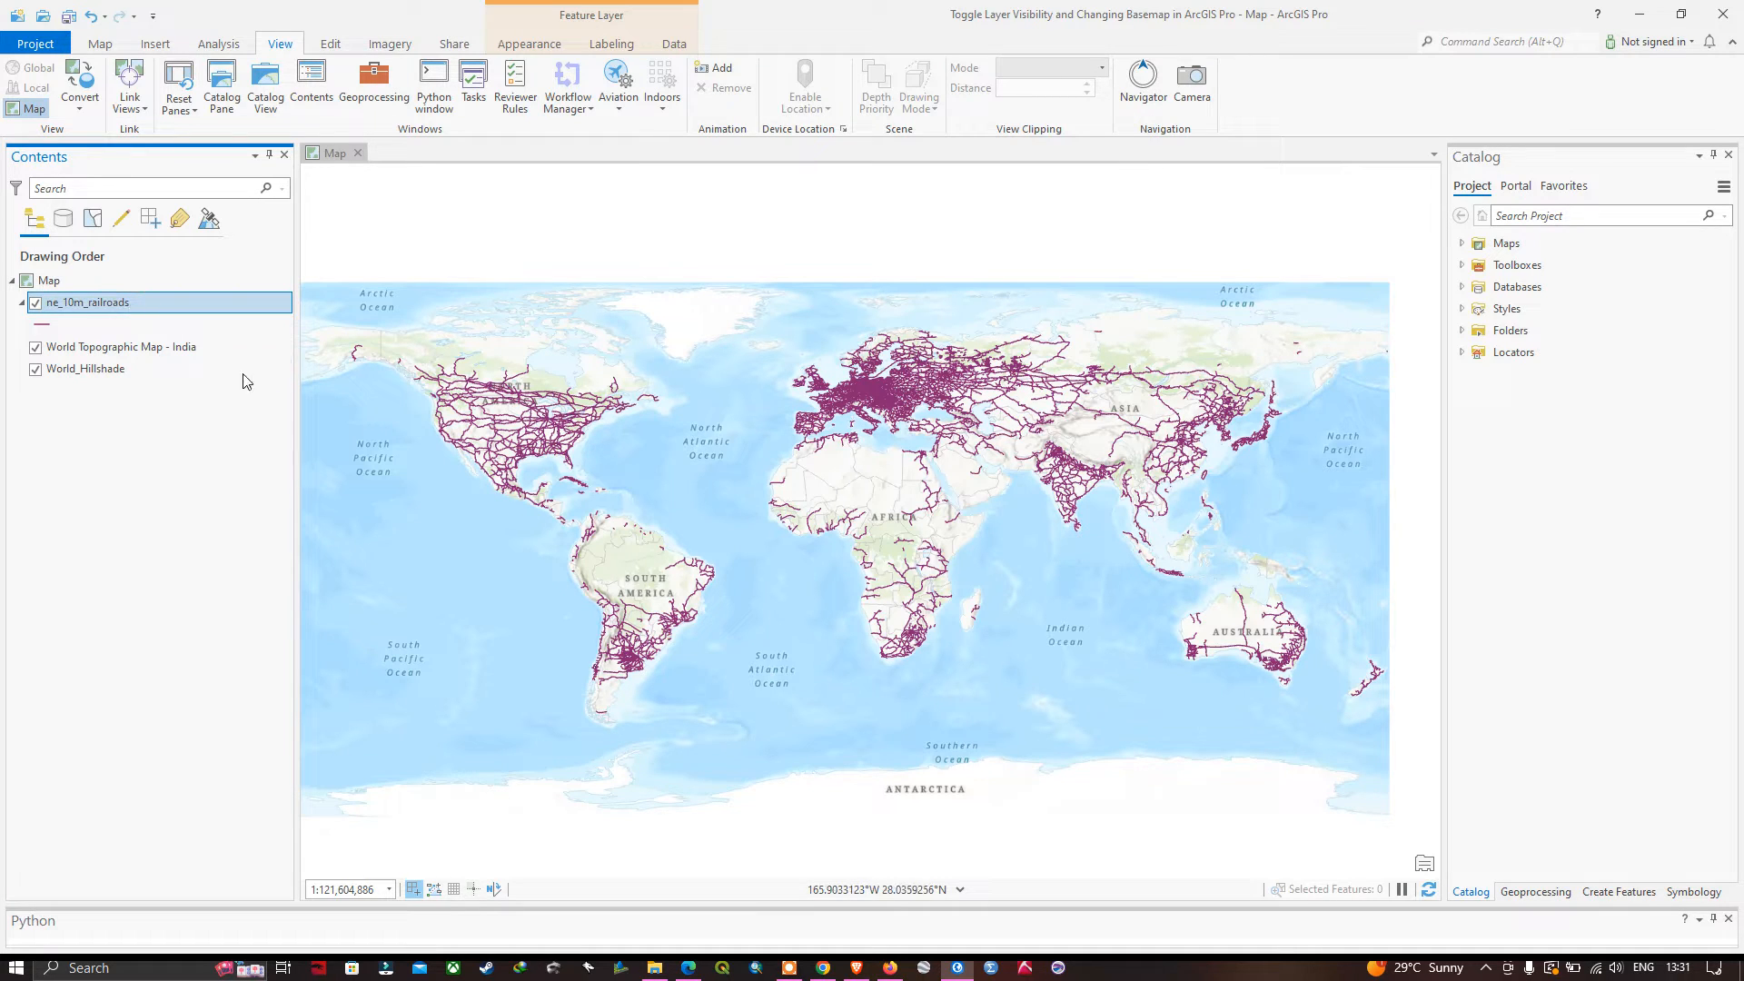
- Rename the ne_10m_railroads layer as World Railroads directly in the layer list
click(133, 303)
click(132, 303)
key(Return)
key(BackSpace)
key(BackSpace)
text(R)
key(Return)
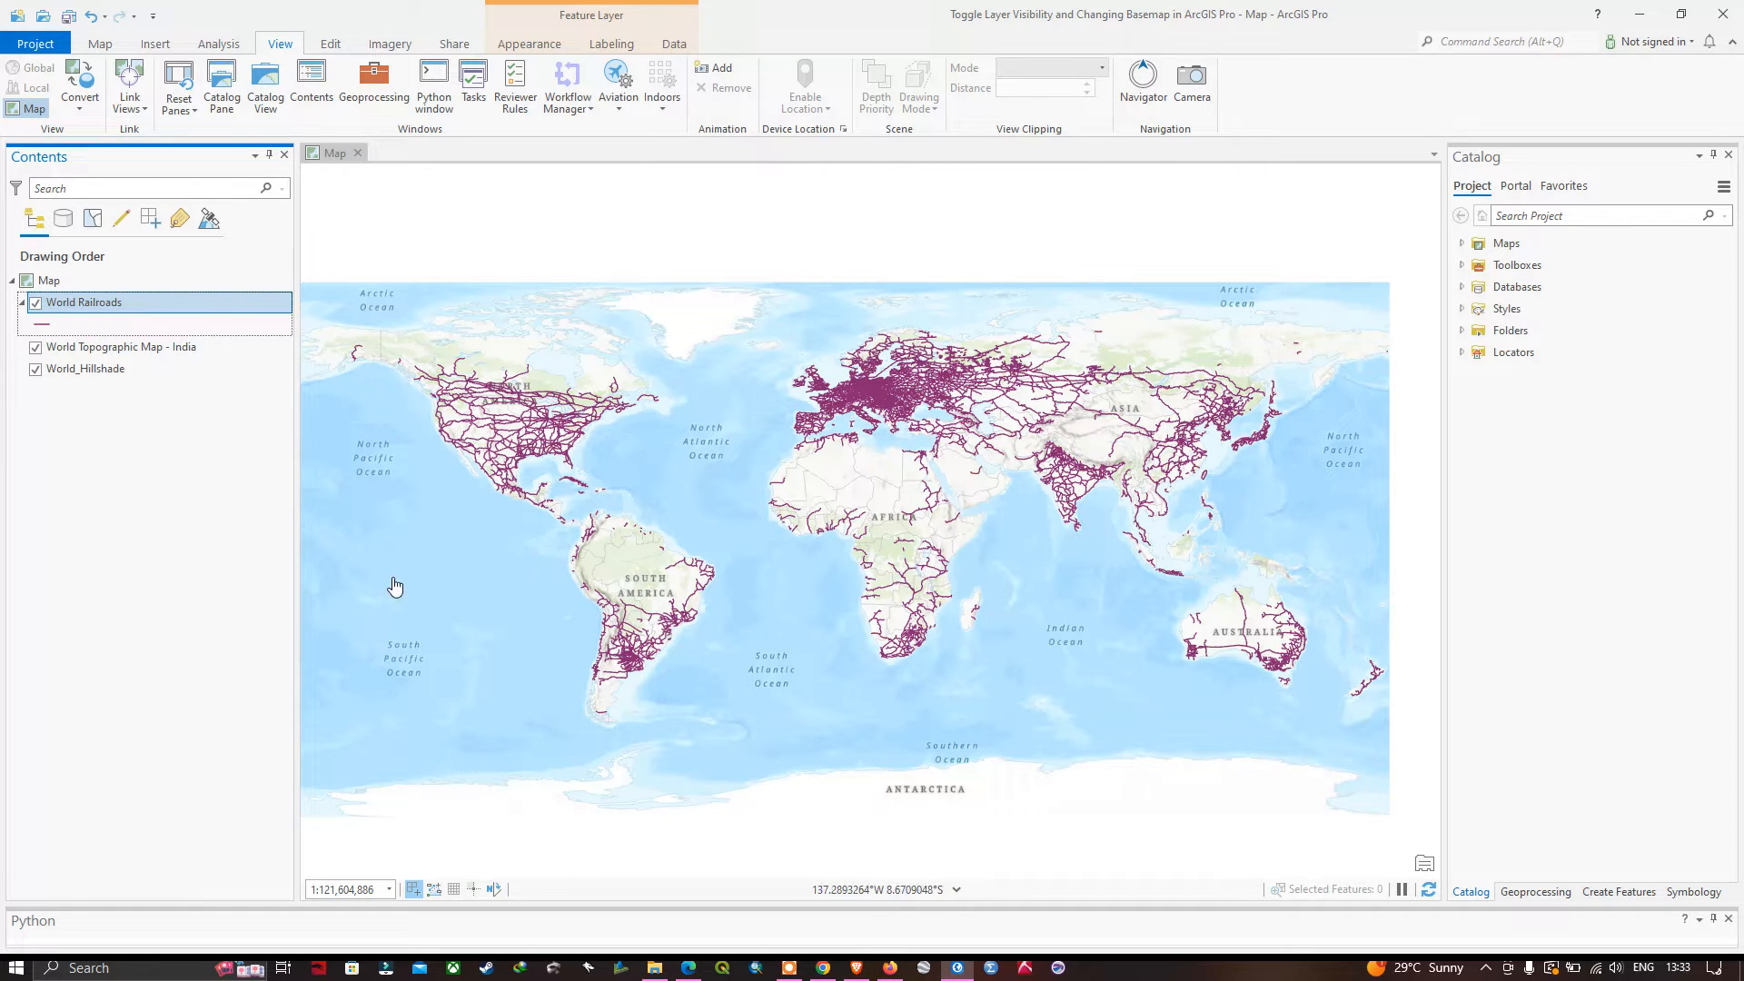
- Change the railroad layer's name to World Rail network in its layer properties
right_click(100, 309)
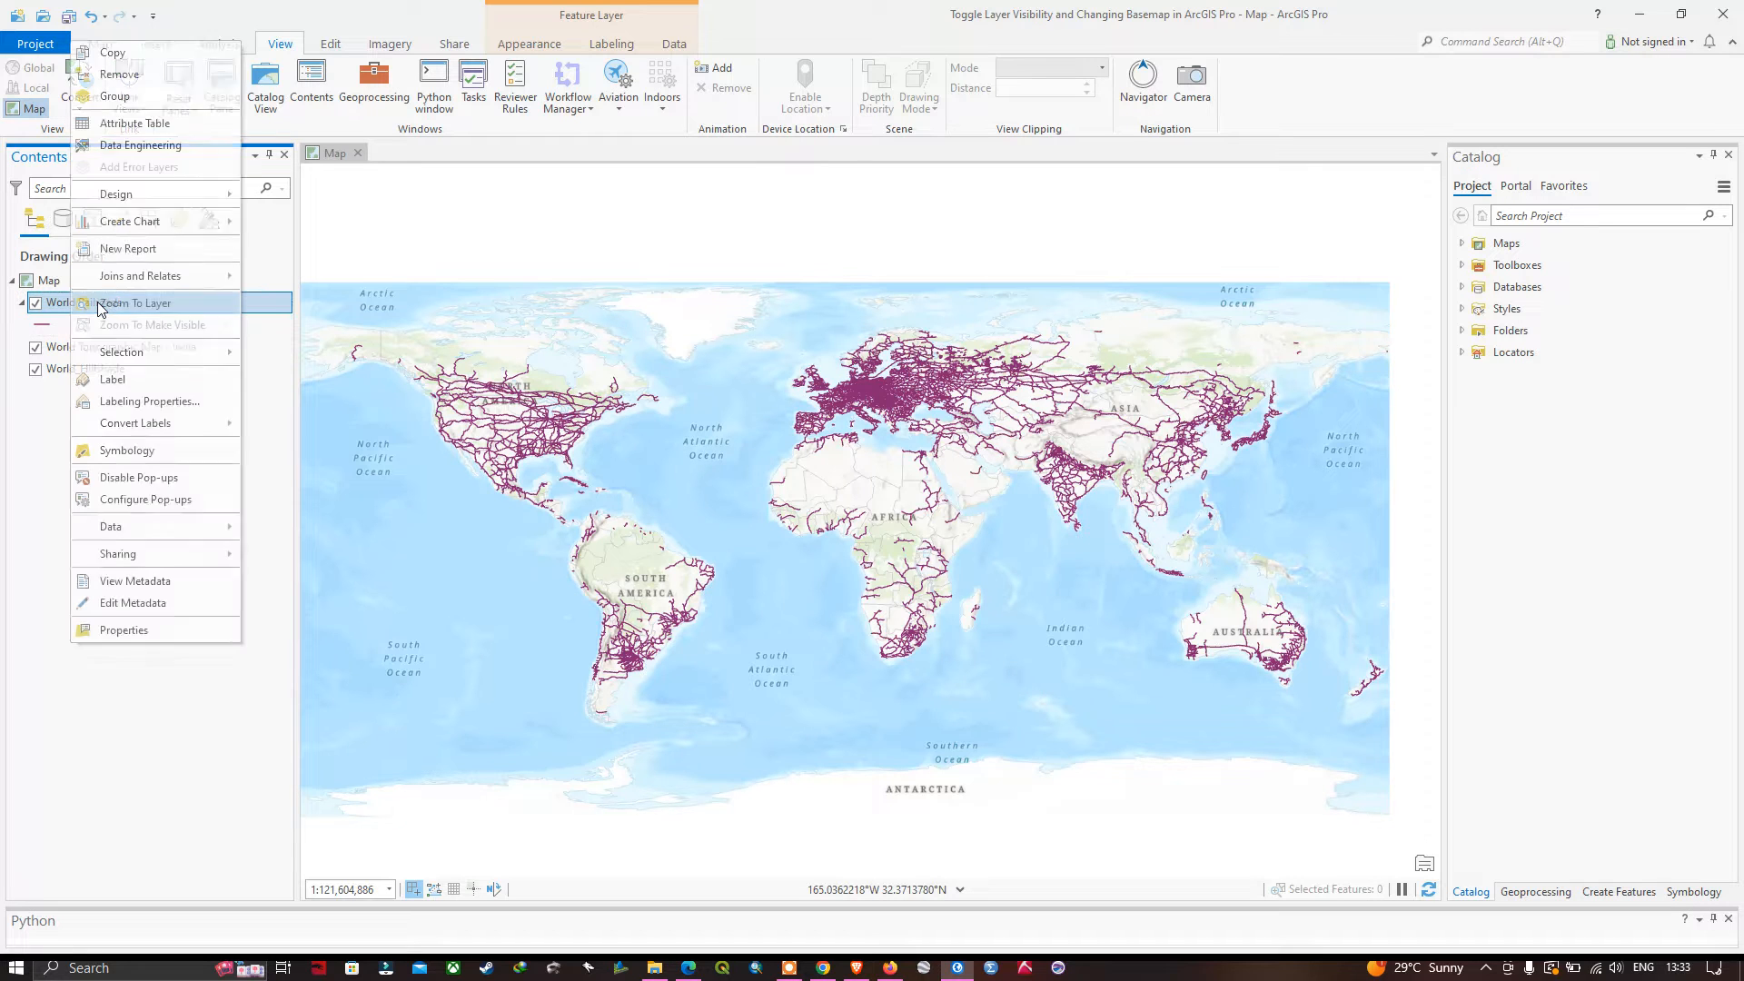
click(118, 631)
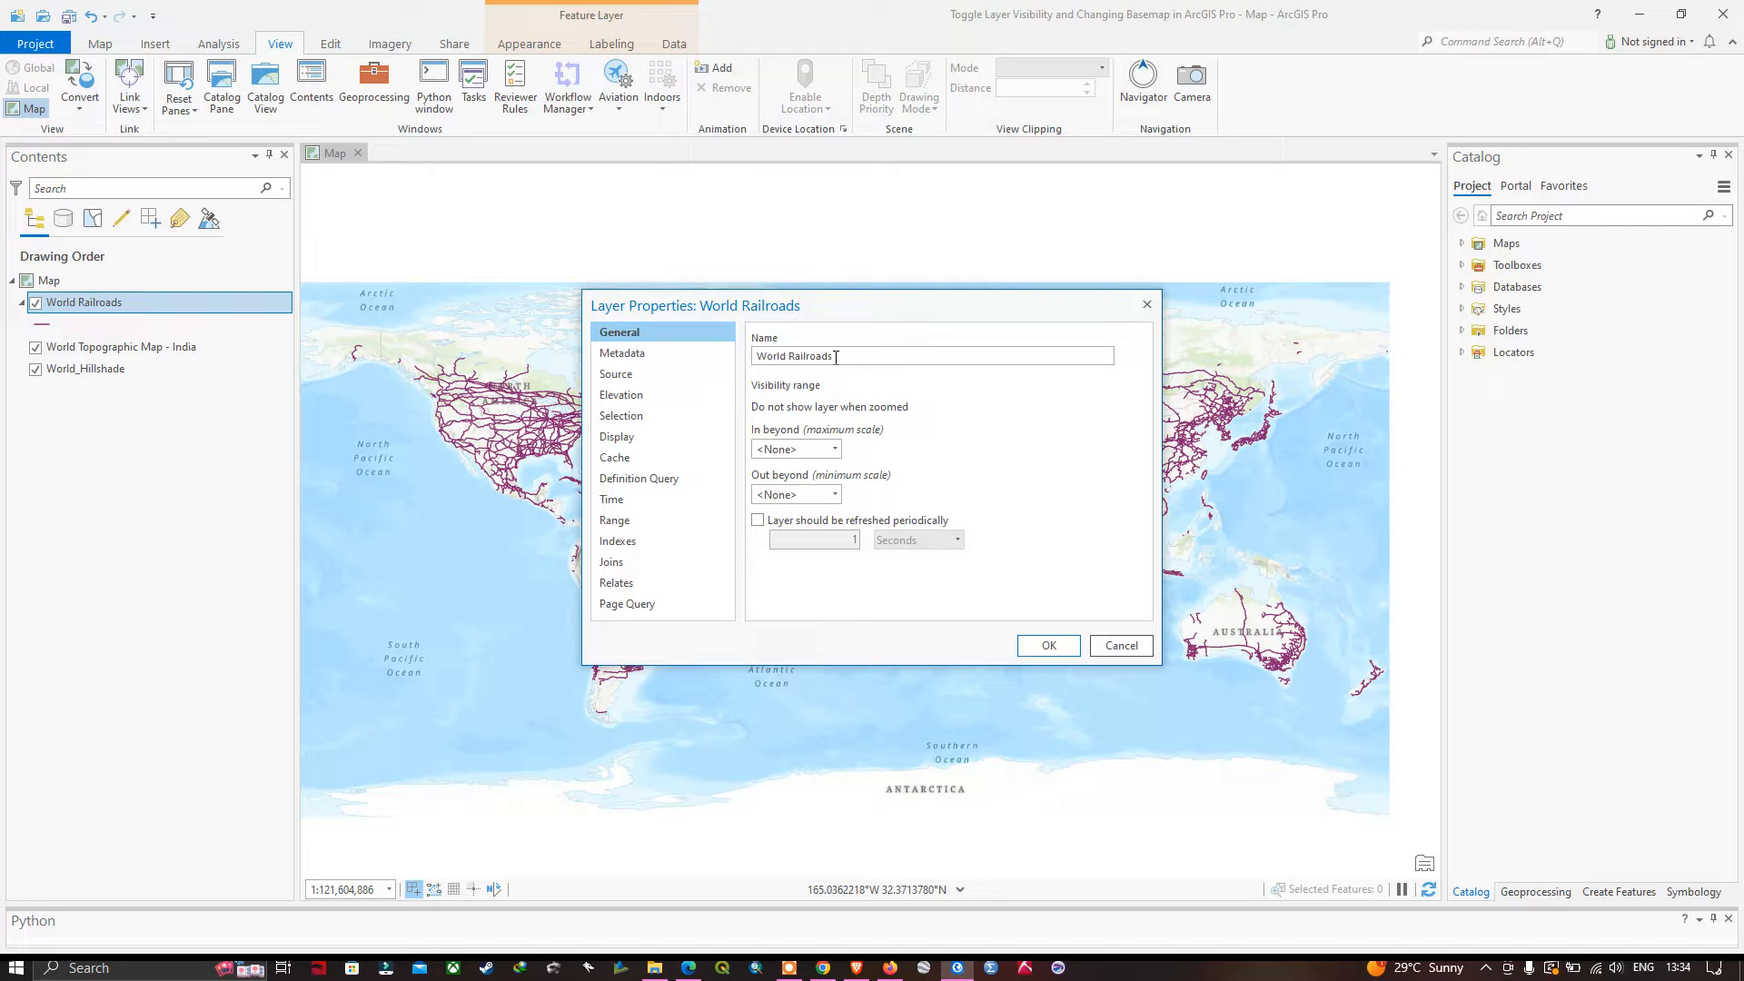
drag(836, 356, 805, 356)
key(BackSpace)
text(Network)
click(1044, 646)
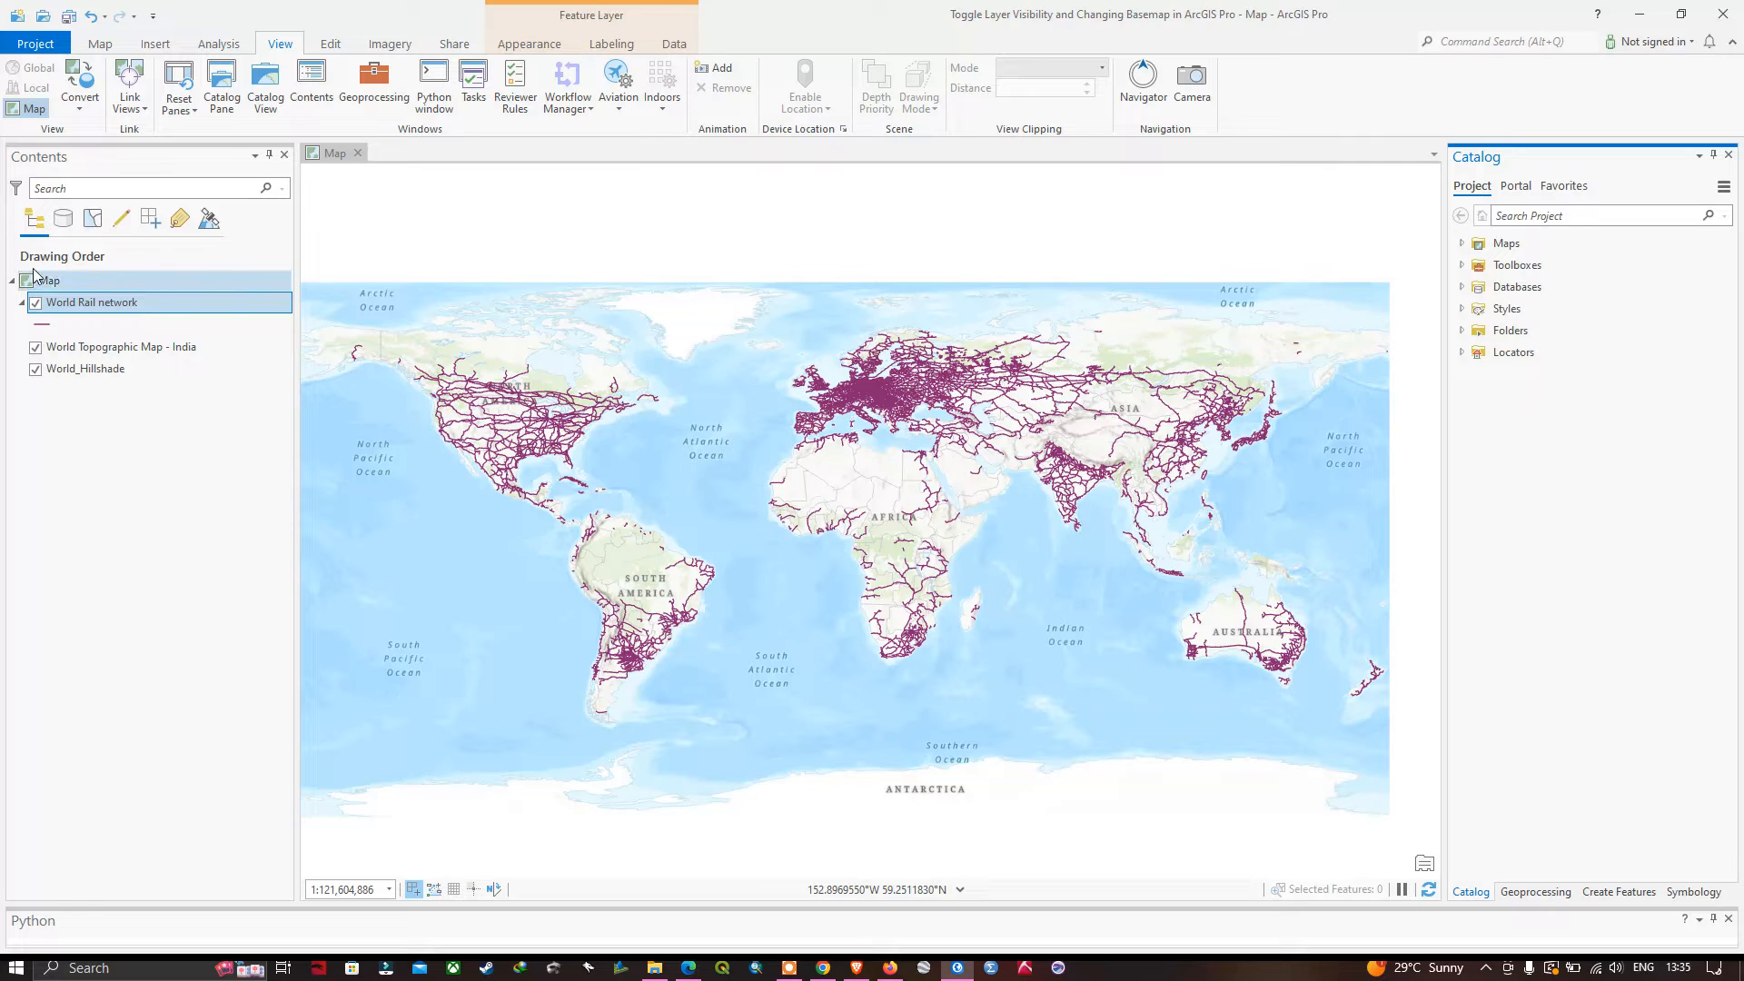
- Check the data source and shapefile path in the World Rail network layer's properties, leaving them unedited
right_click(59, 305)
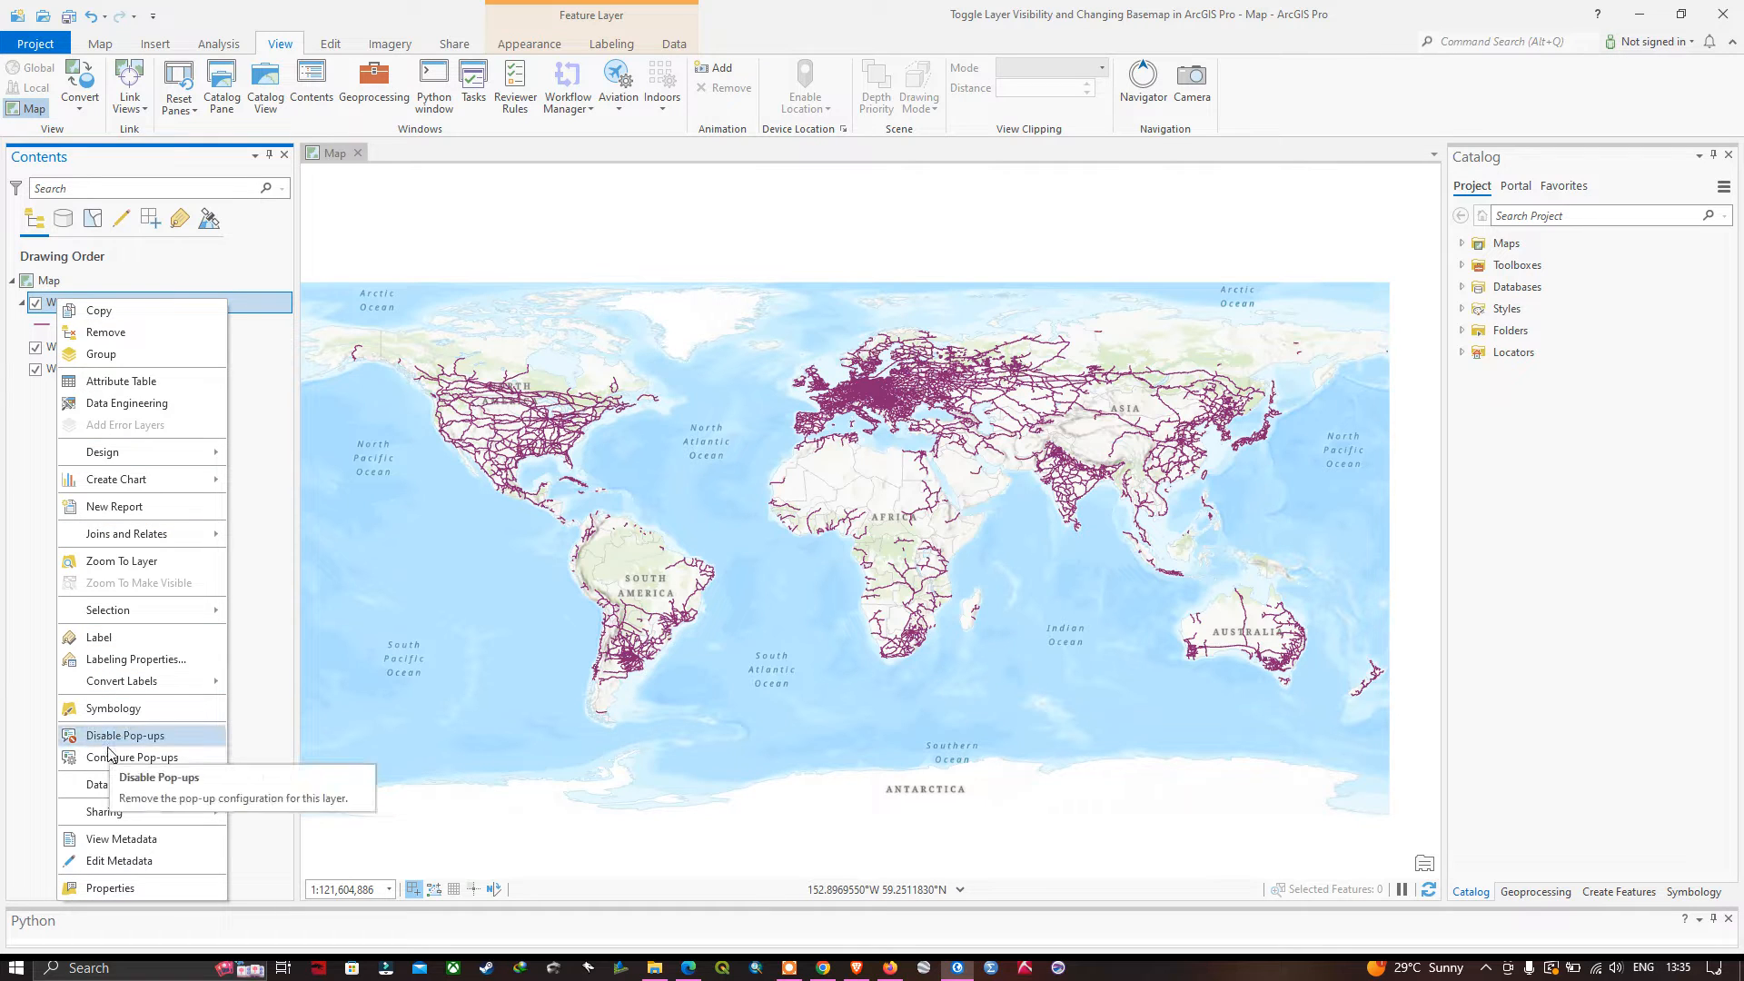
click(110, 889)
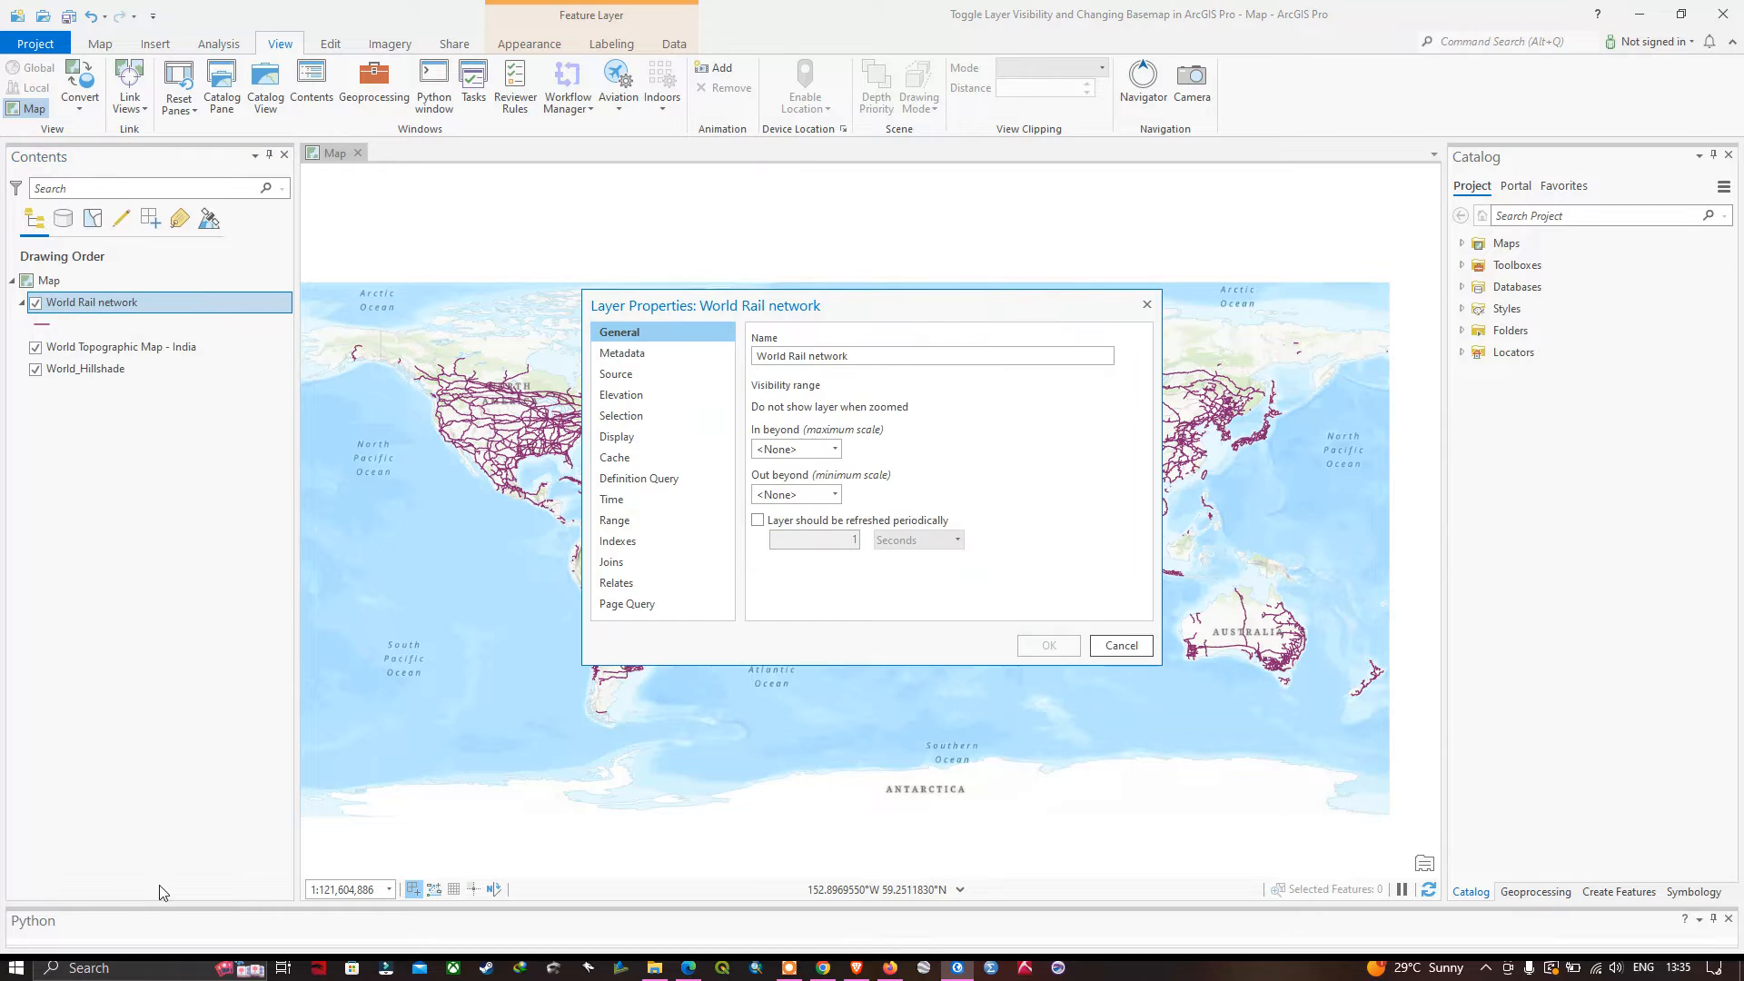
click(621, 376)
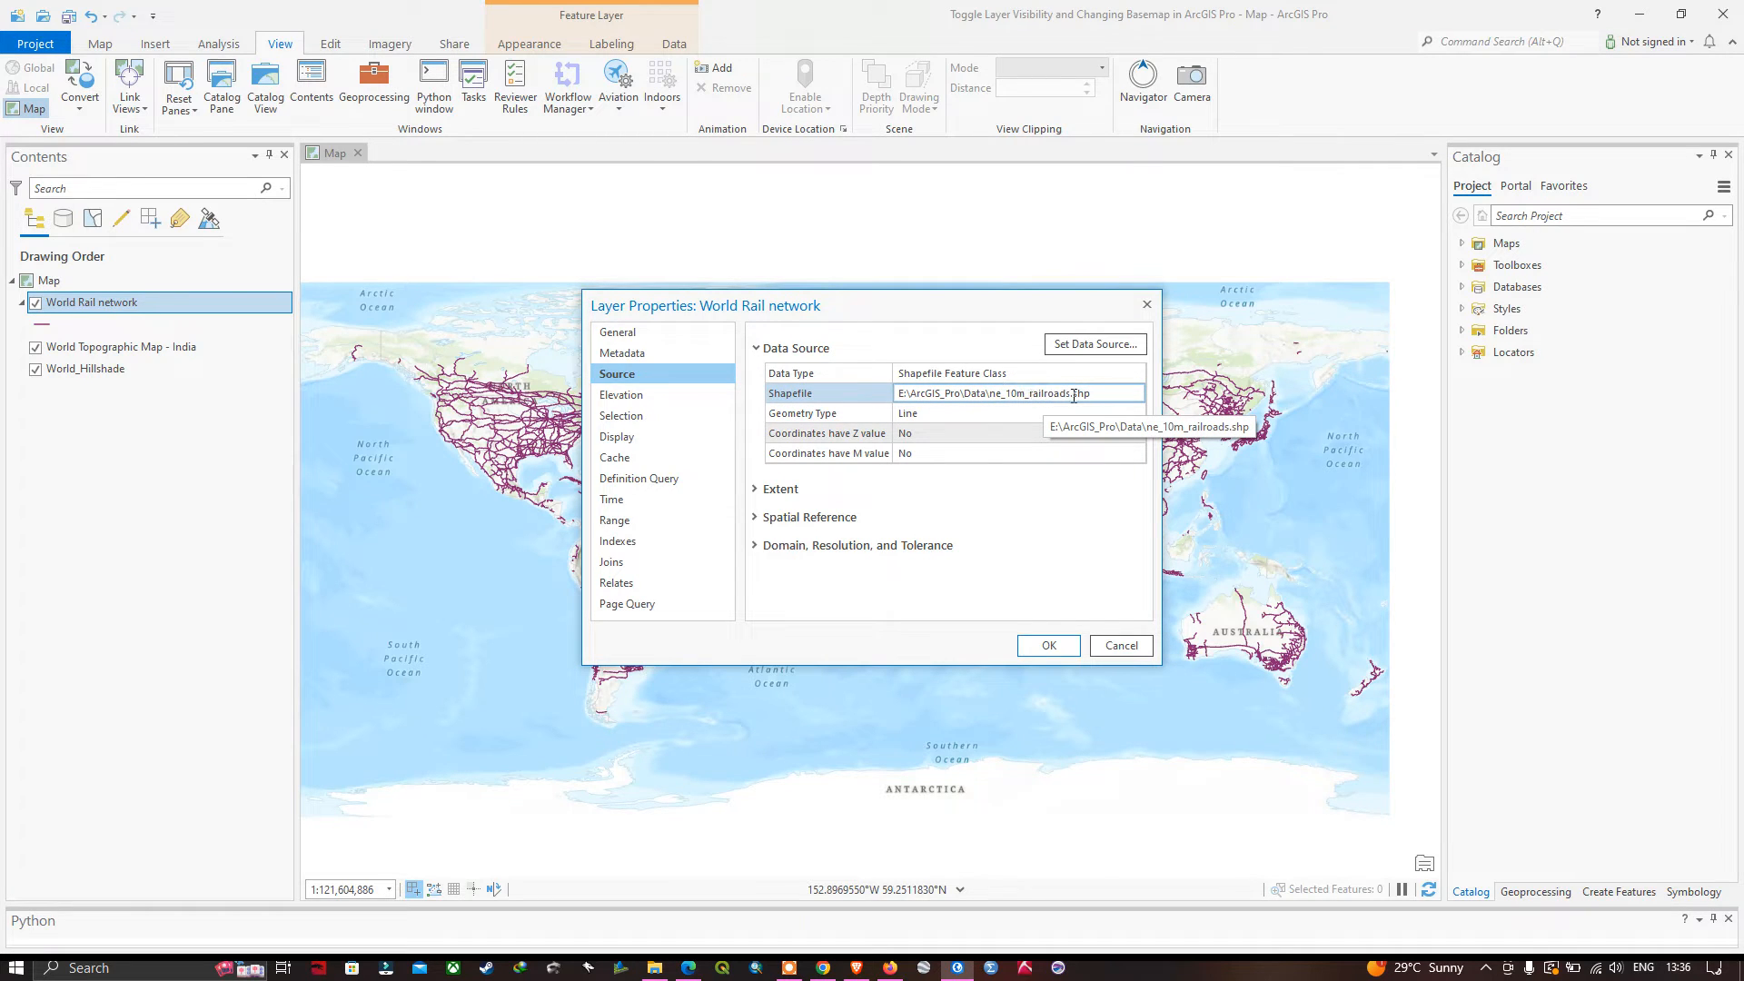
click(1121, 649)
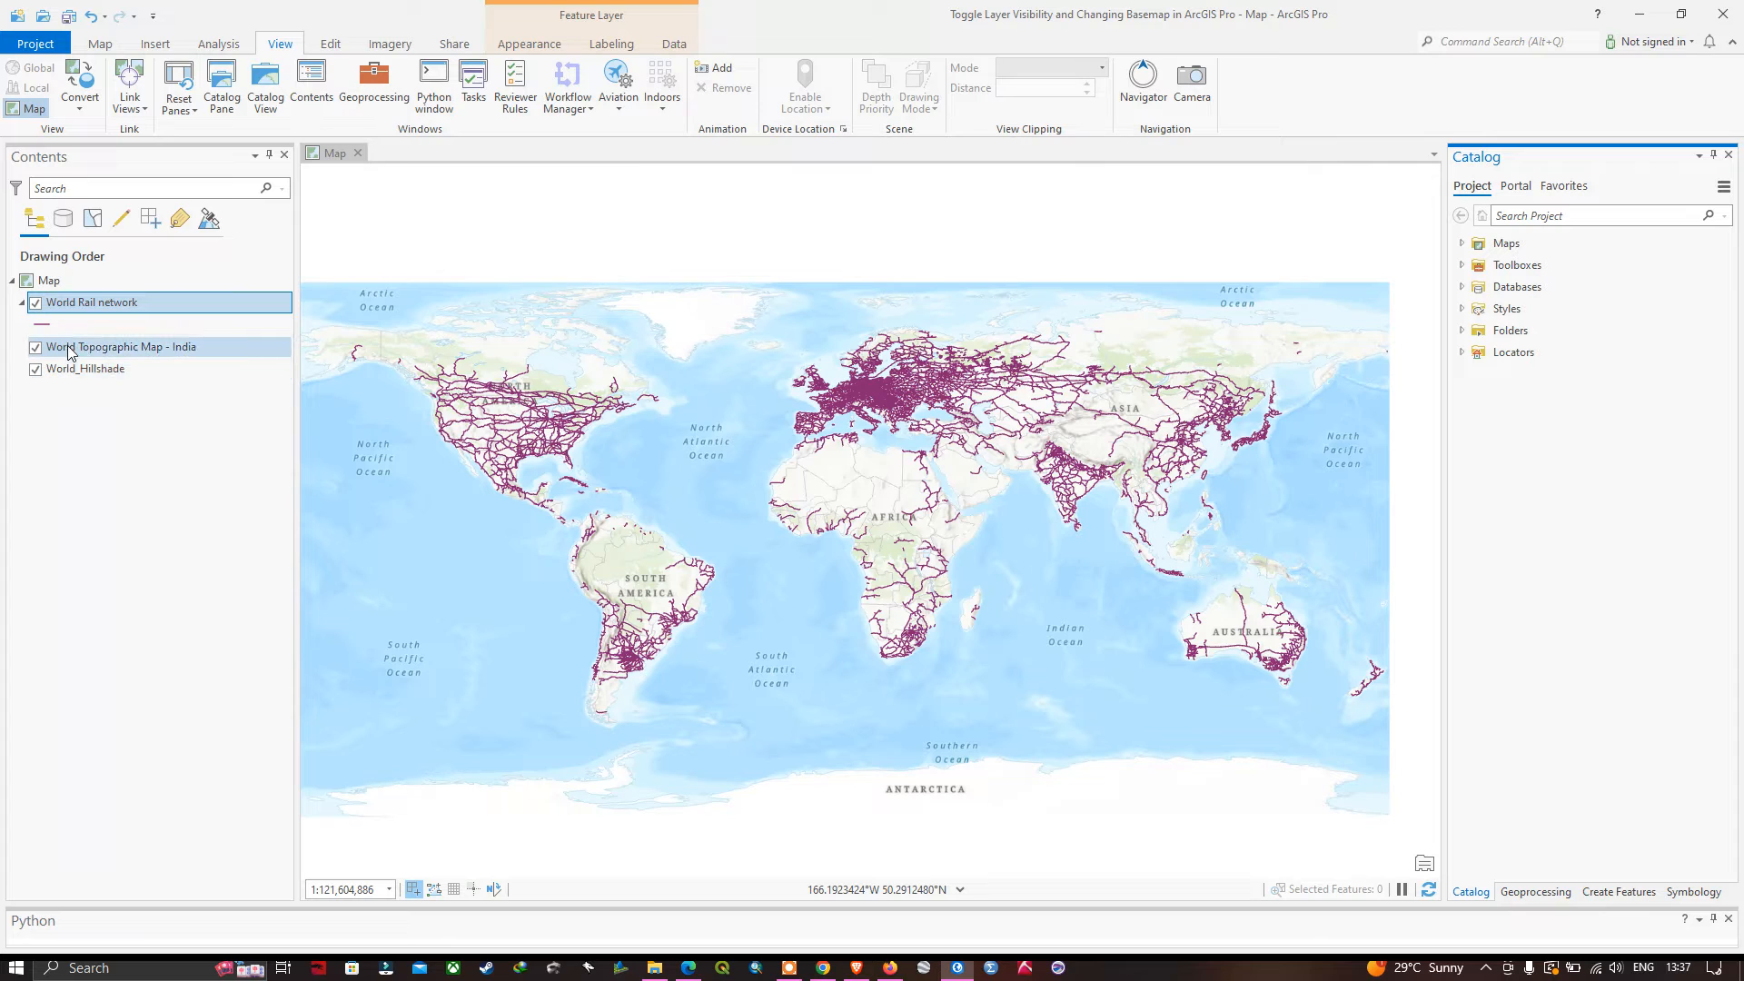
- Check the data source type and server of the World Topographic Map - India layer in its properties
right_click(90, 347)
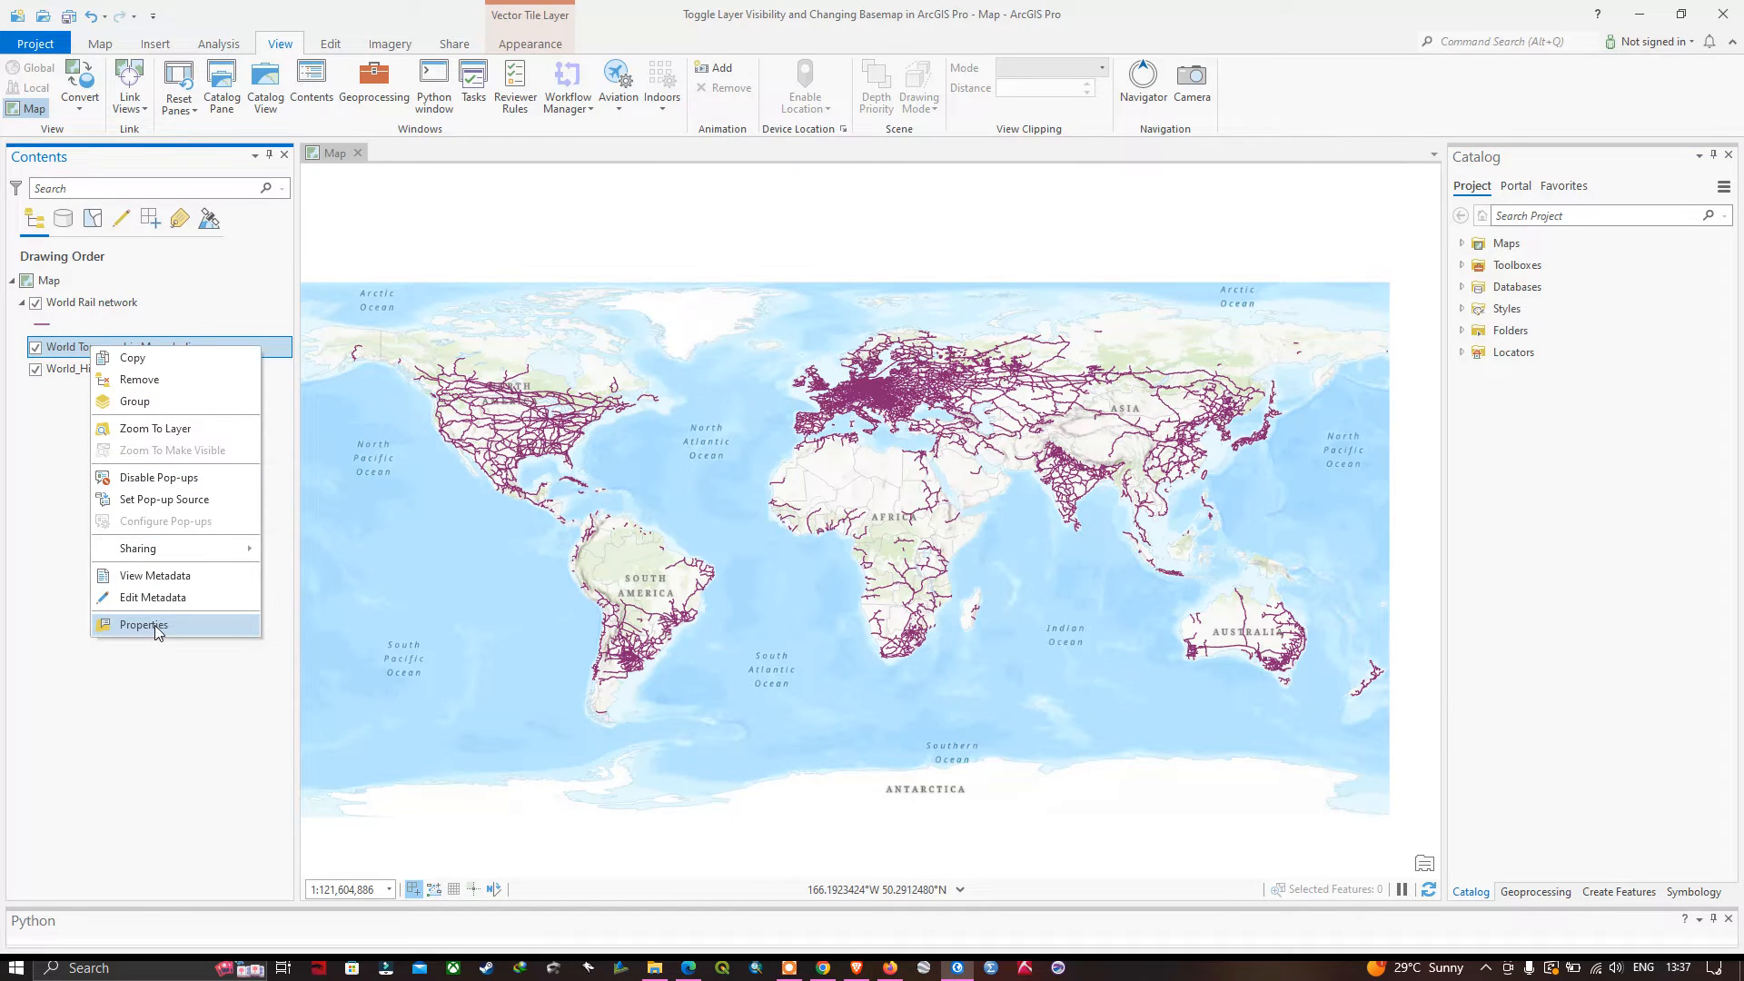
click(153, 625)
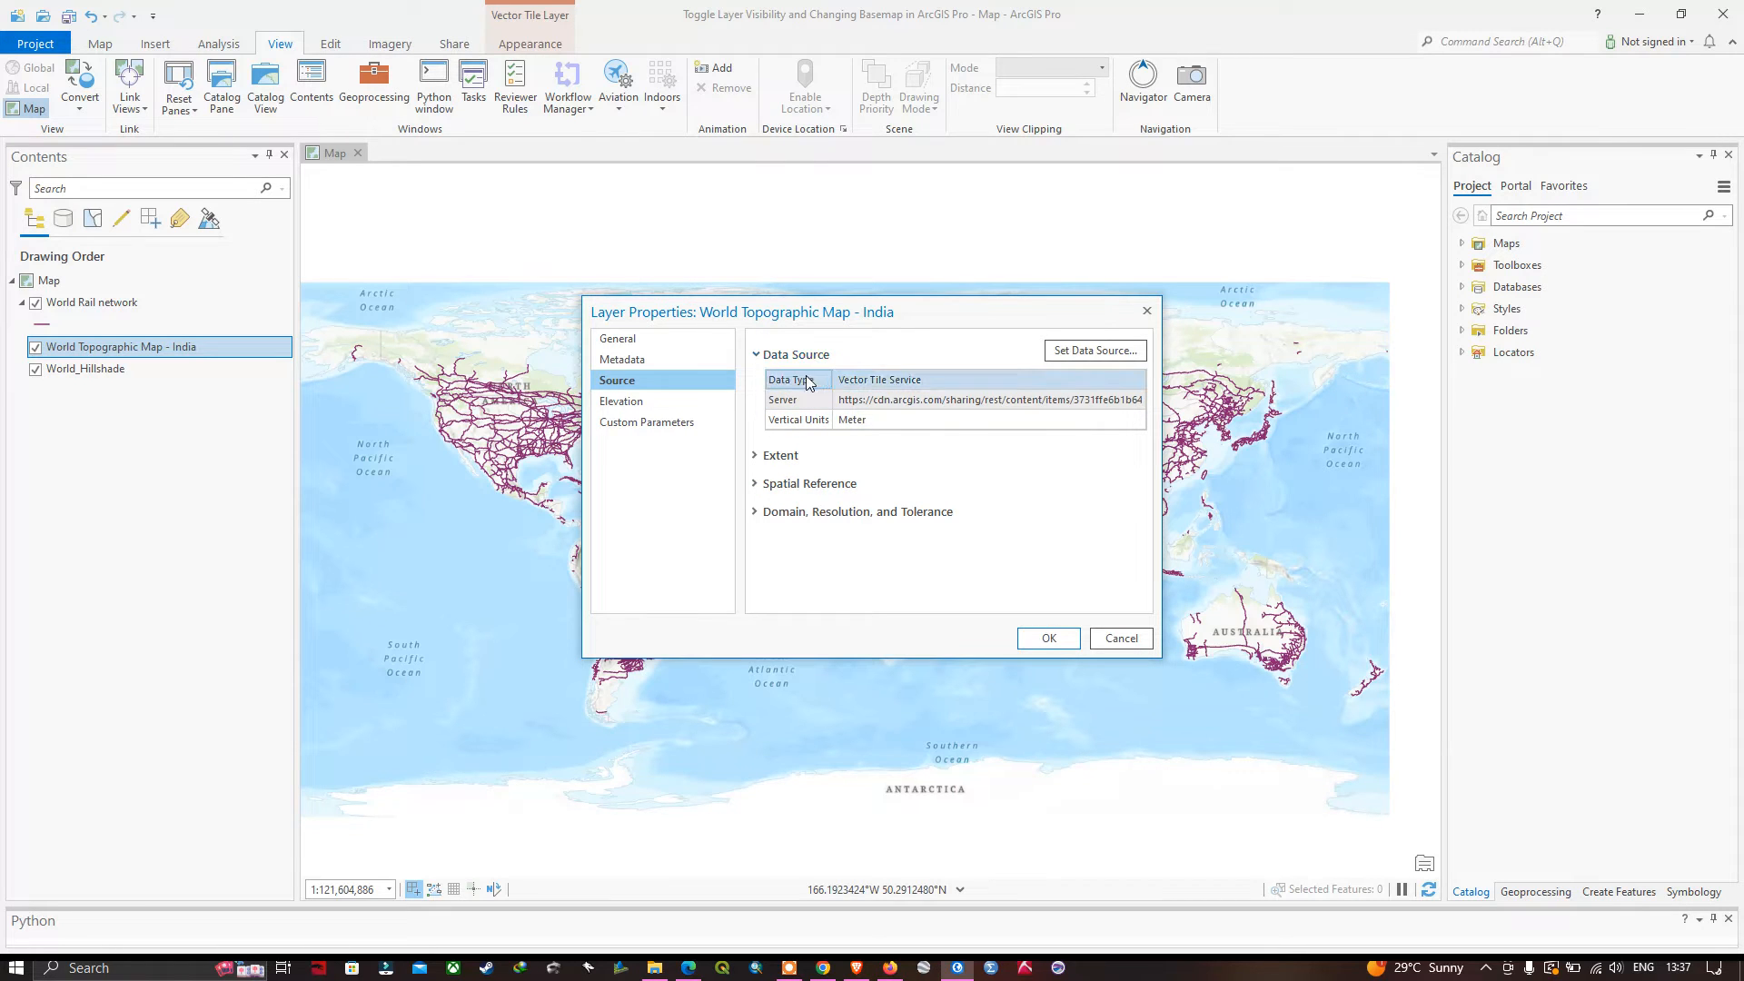
click(862, 382)
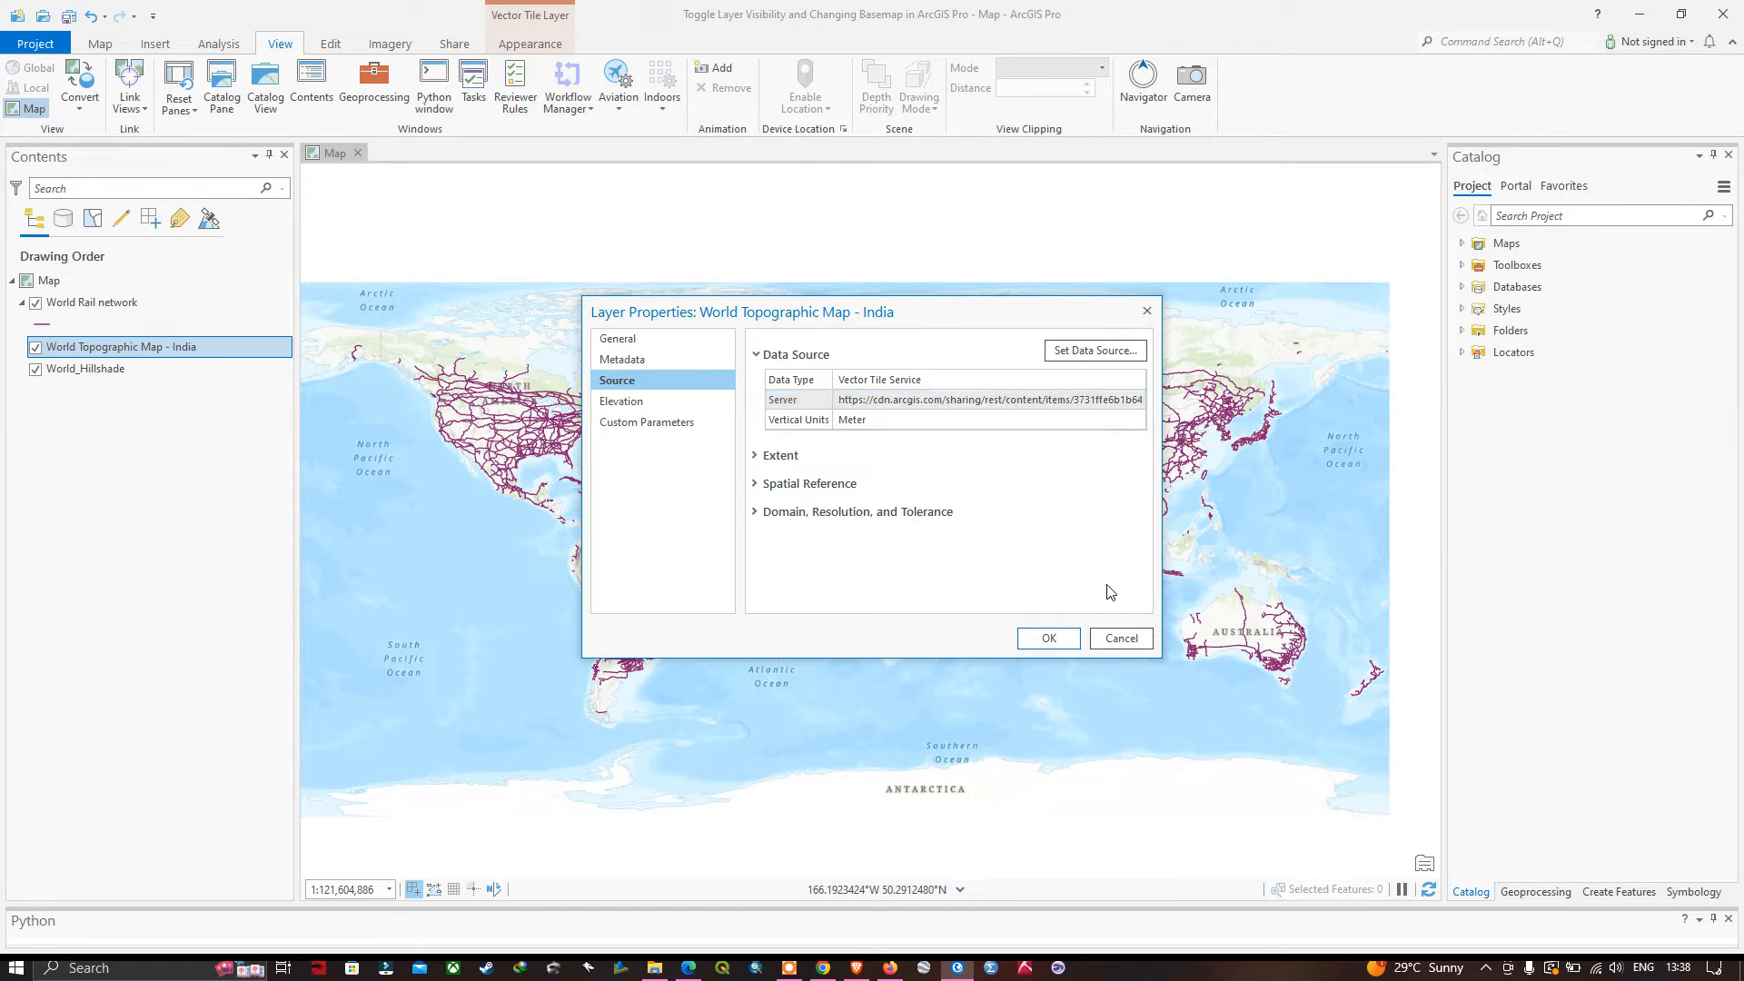
click(1121, 638)
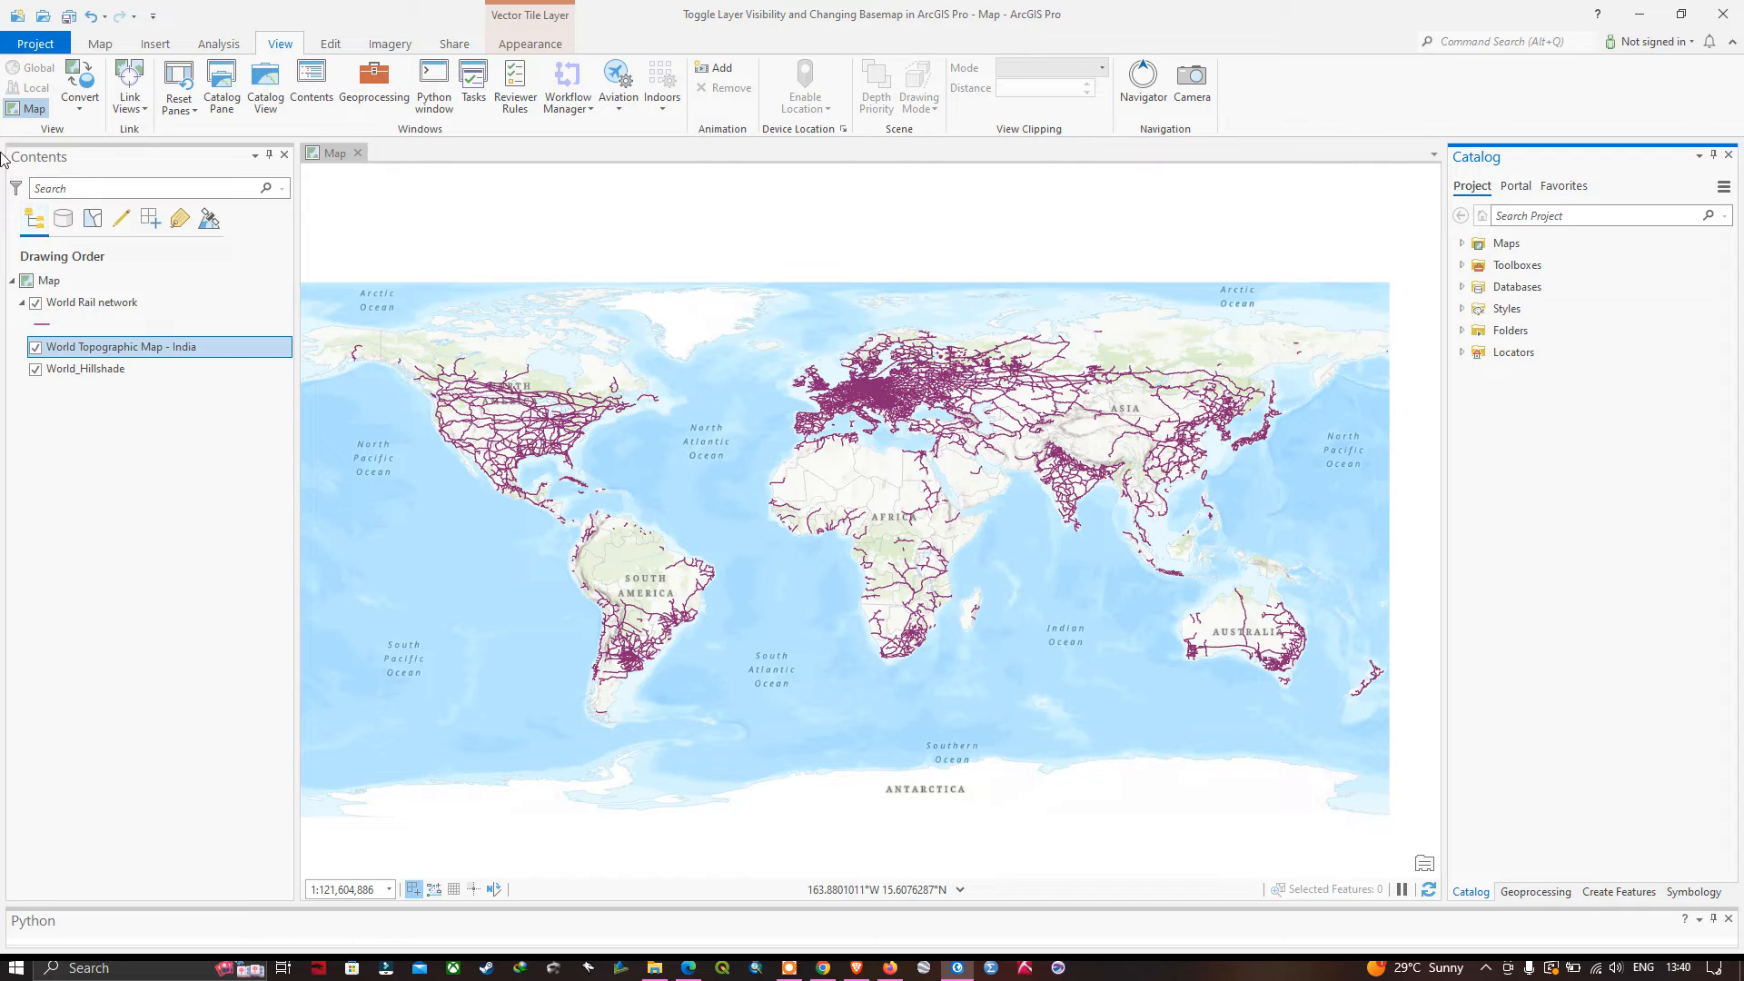
- List the layers by data source, widen the list to read the full paths, and return to drawing order
click(63, 220)
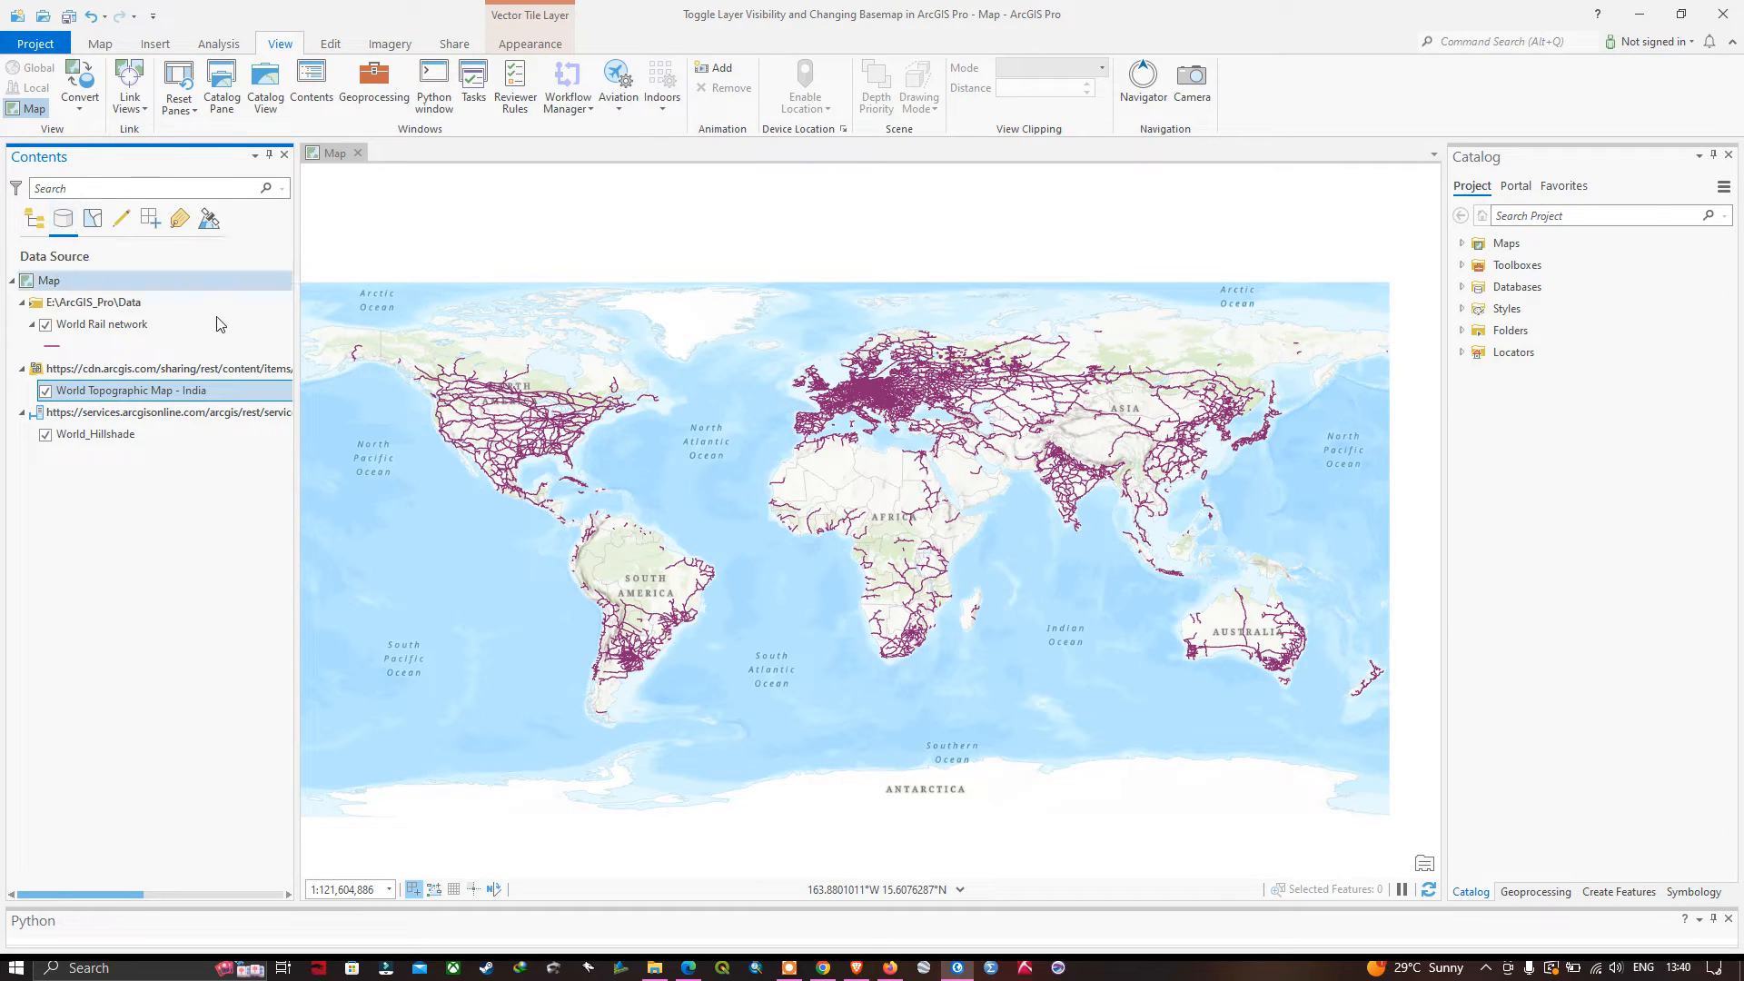
drag(297, 357, 445, 405)
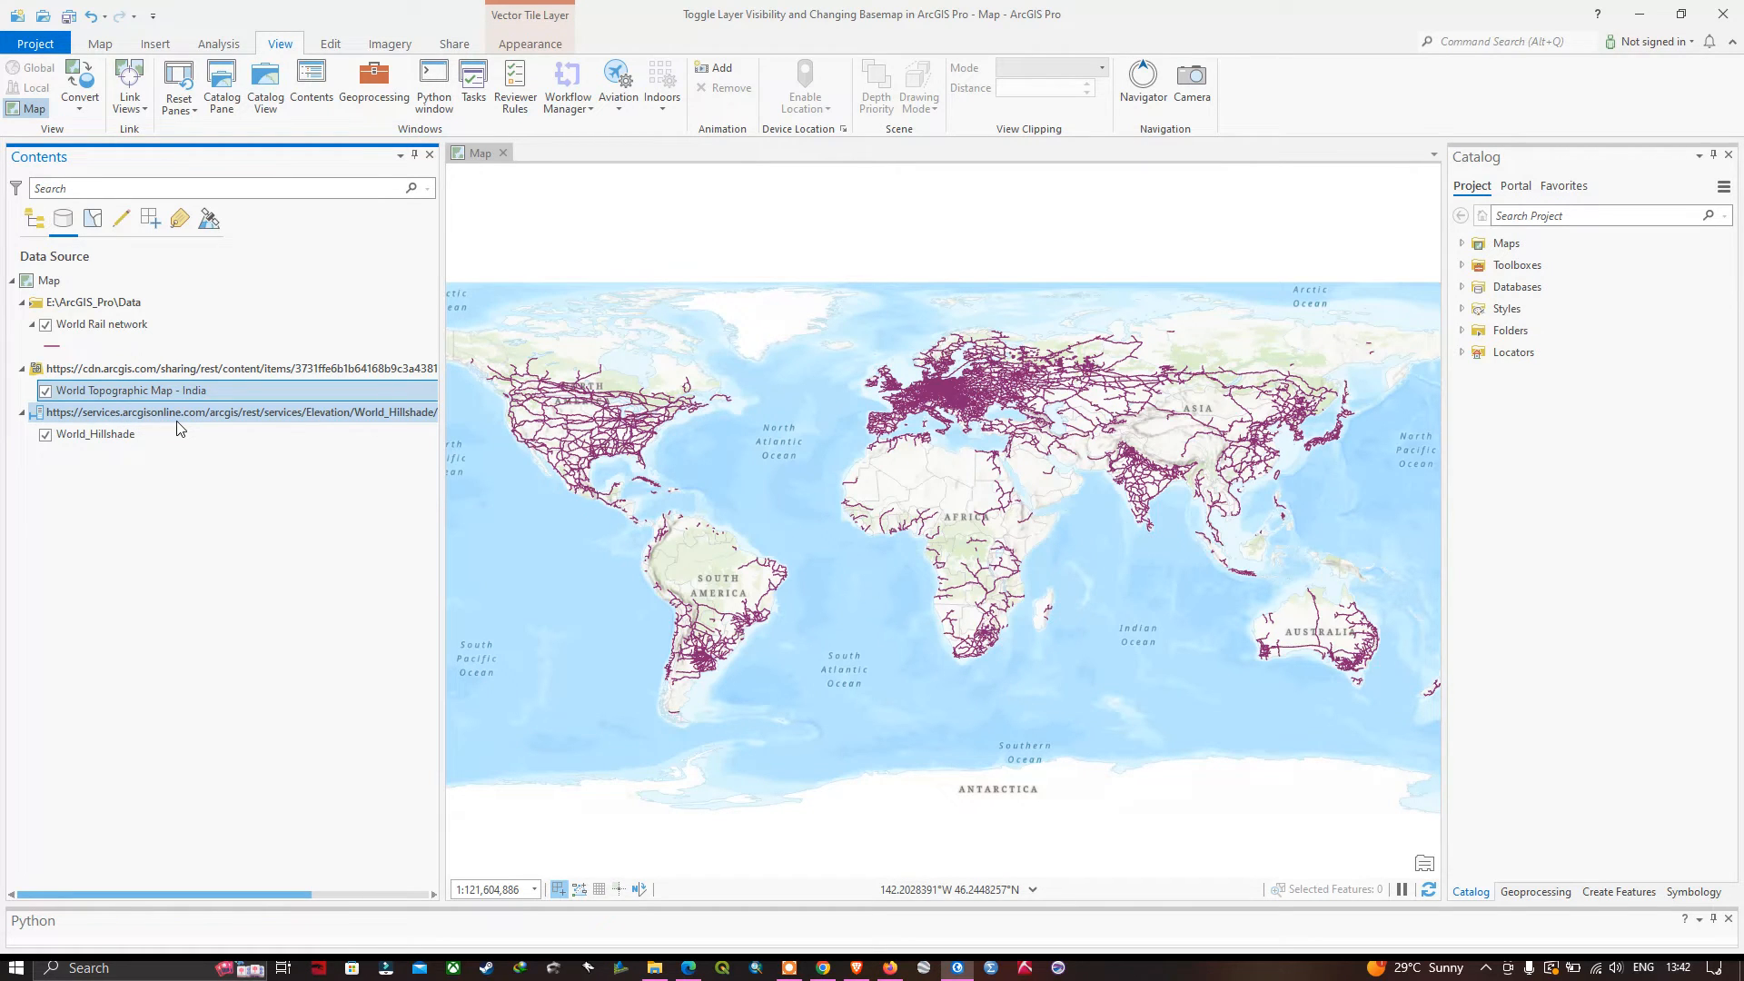
click(30, 225)
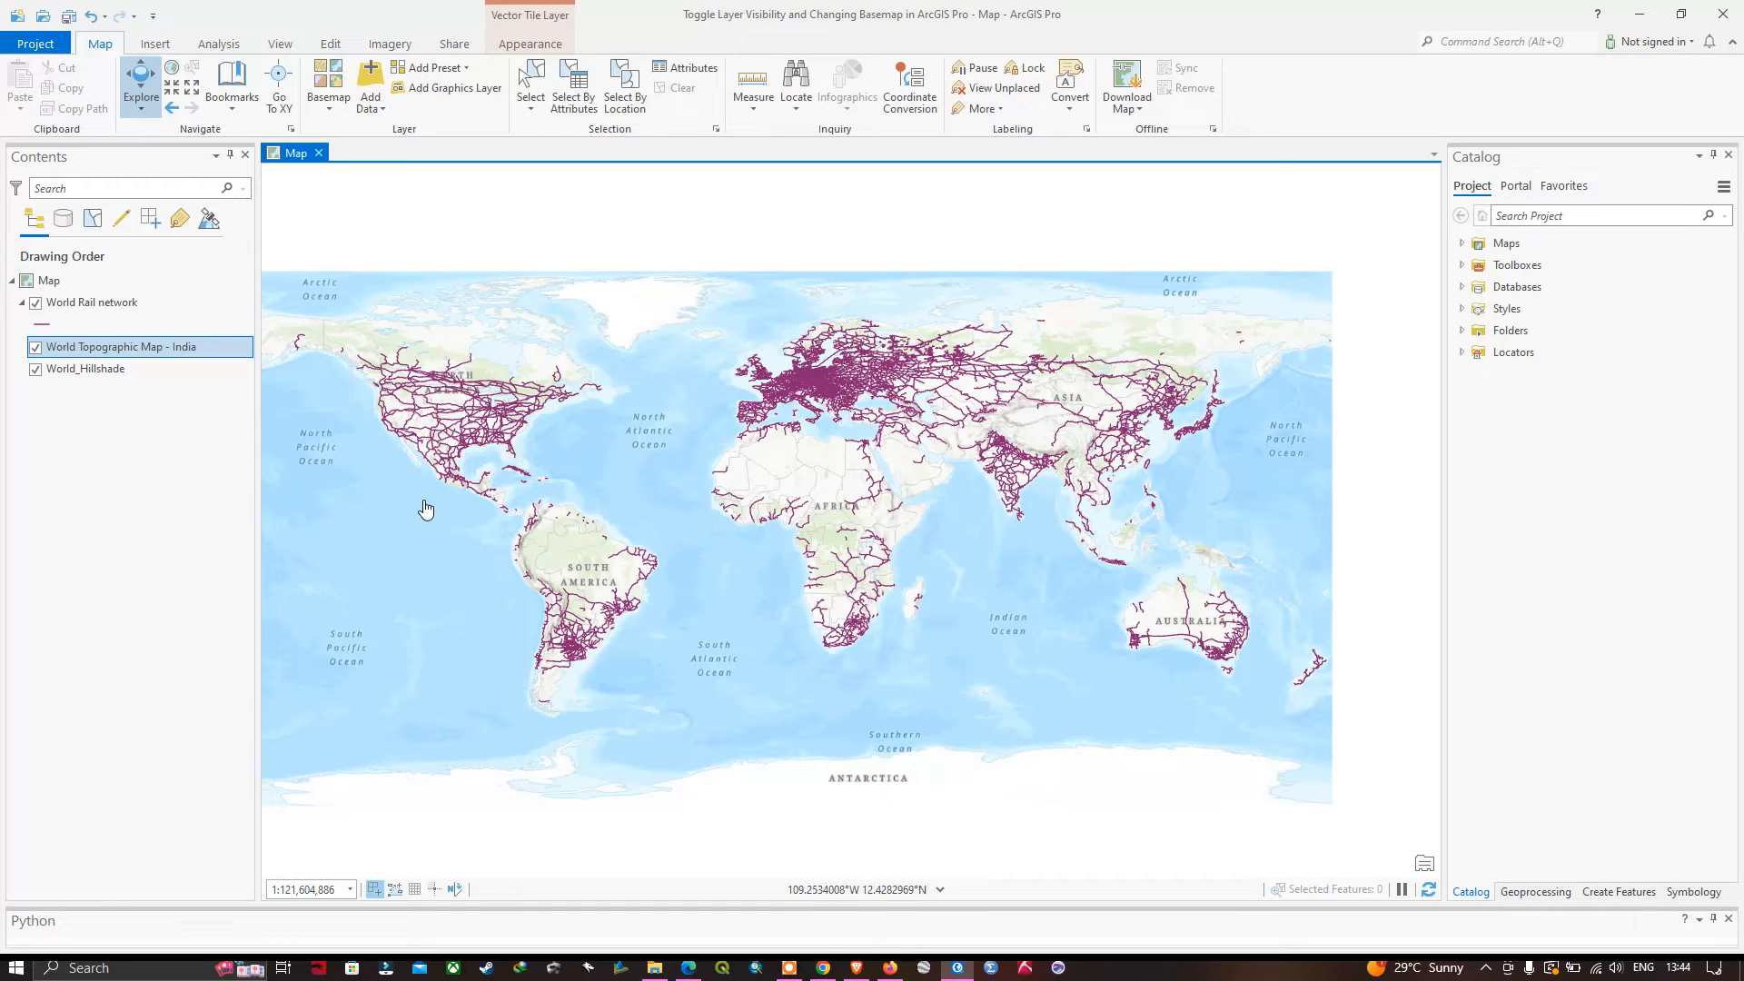
- Zoom to the Africa bookmark and change the map's basemap to Imagery
click(237, 109)
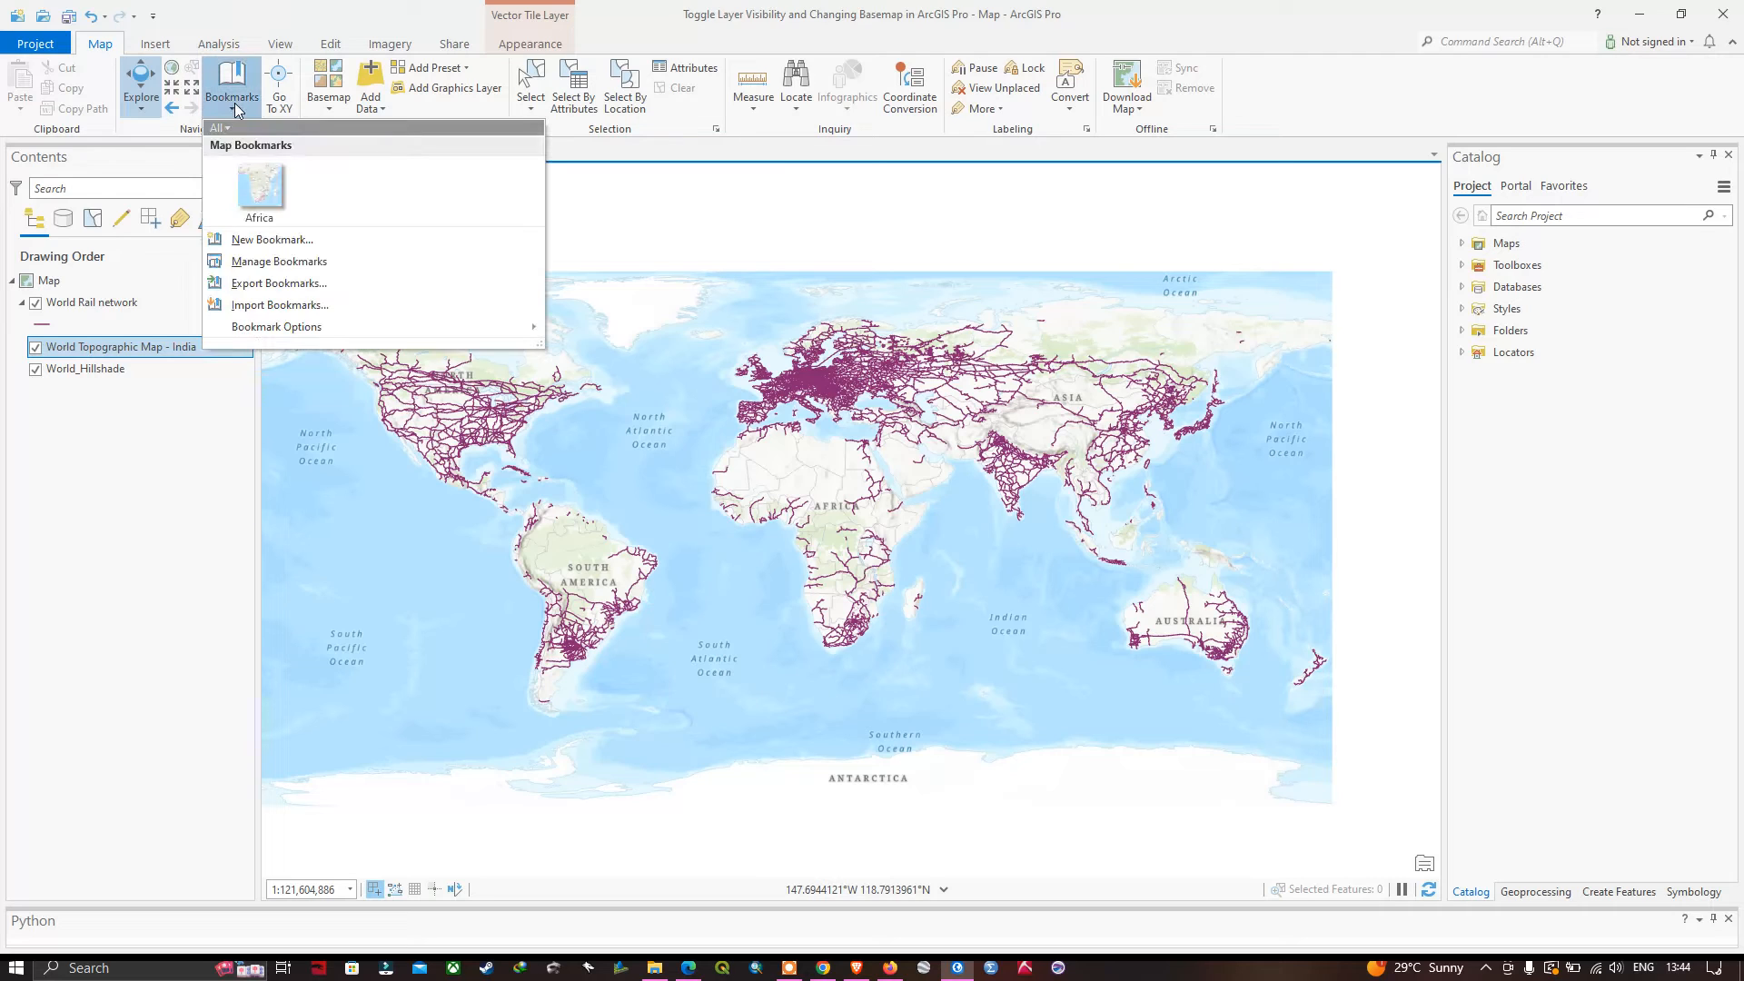
click(269, 193)
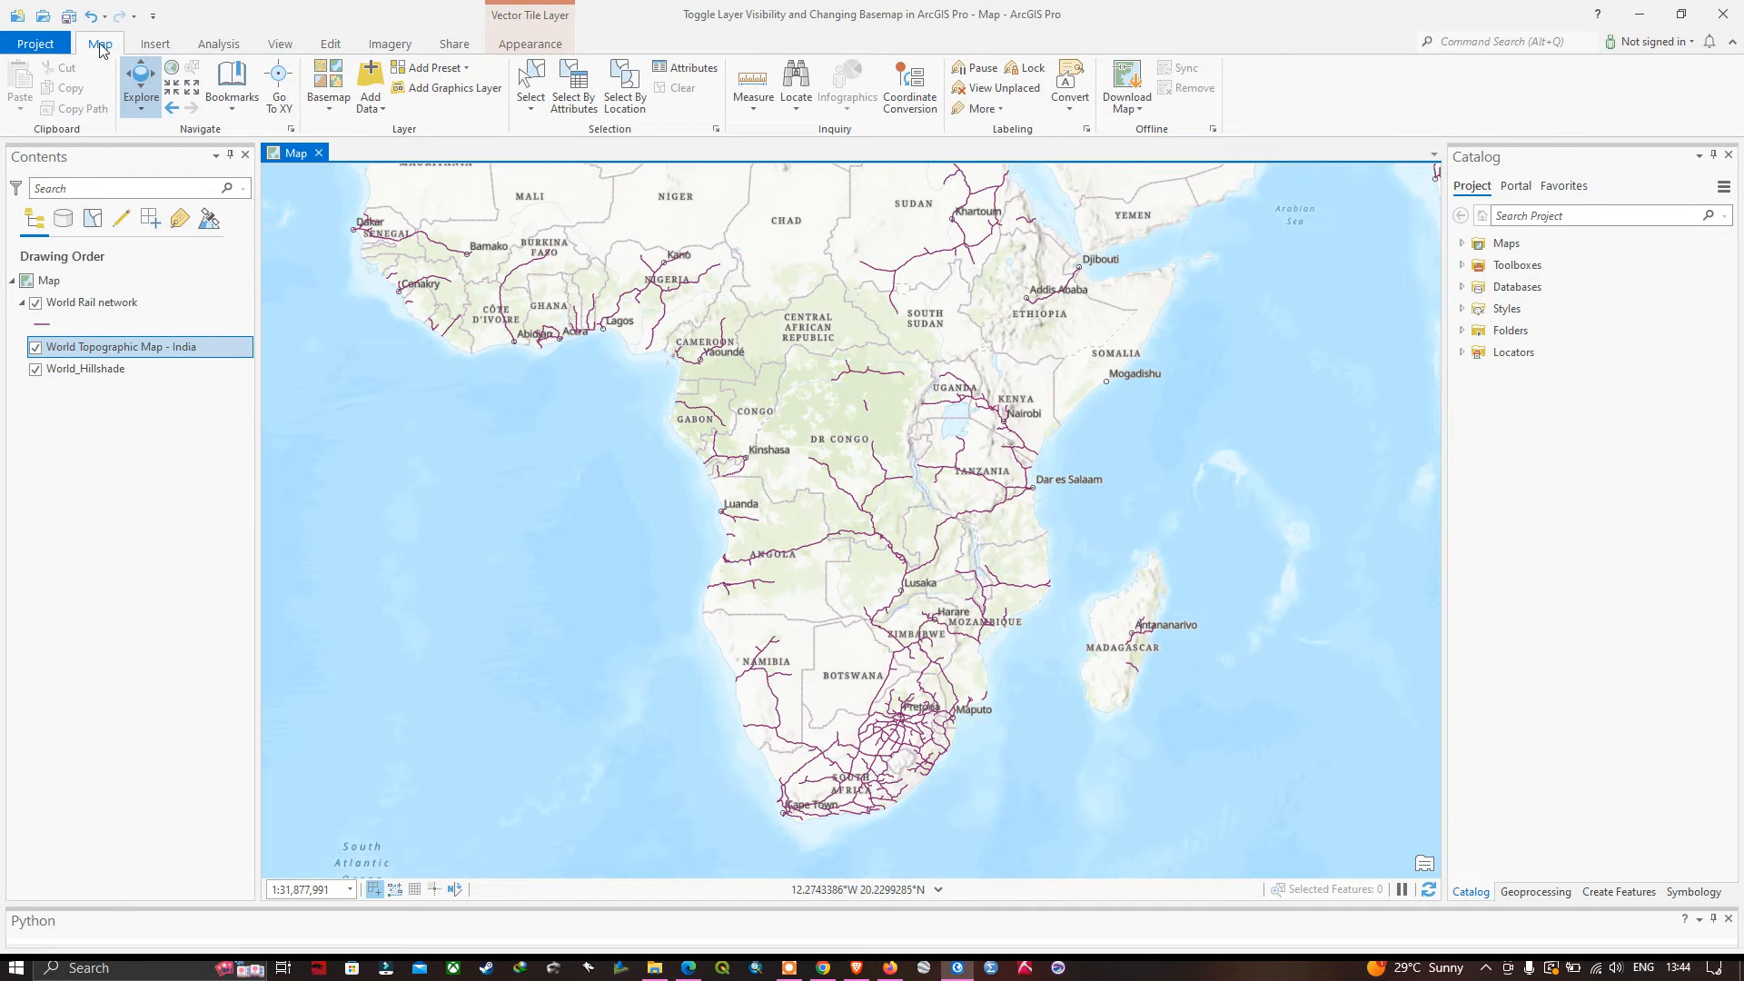
click(337, 109)
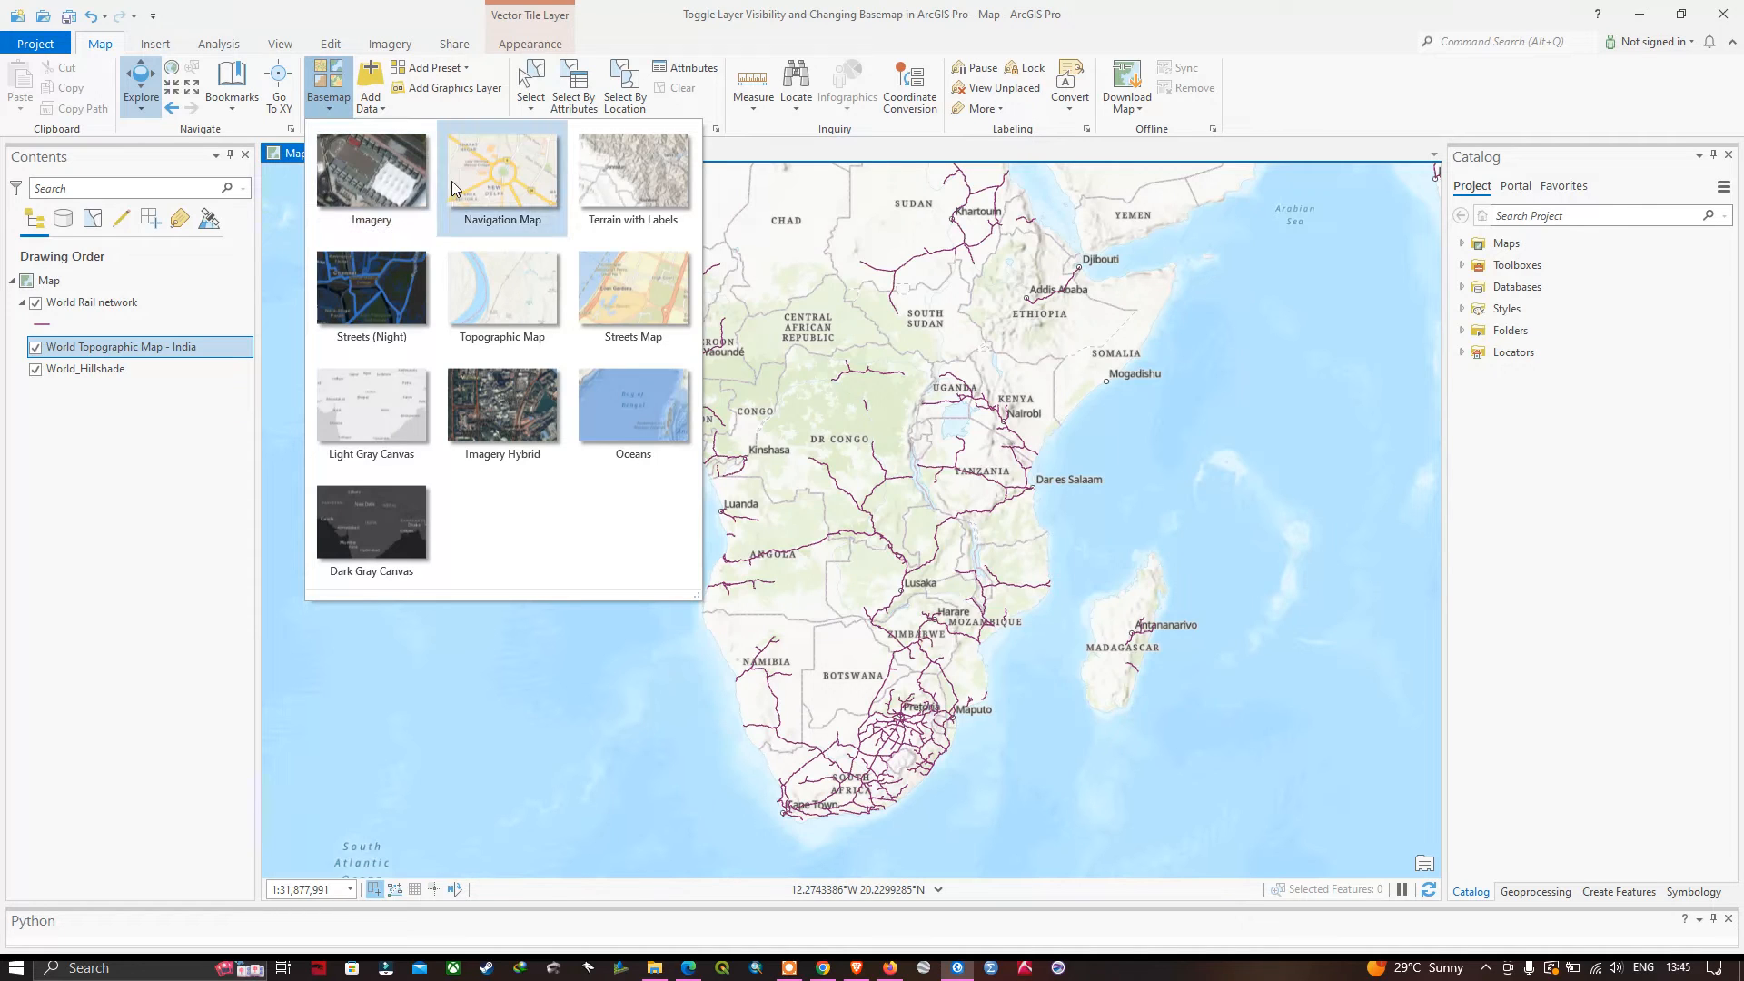
click(385, 185)
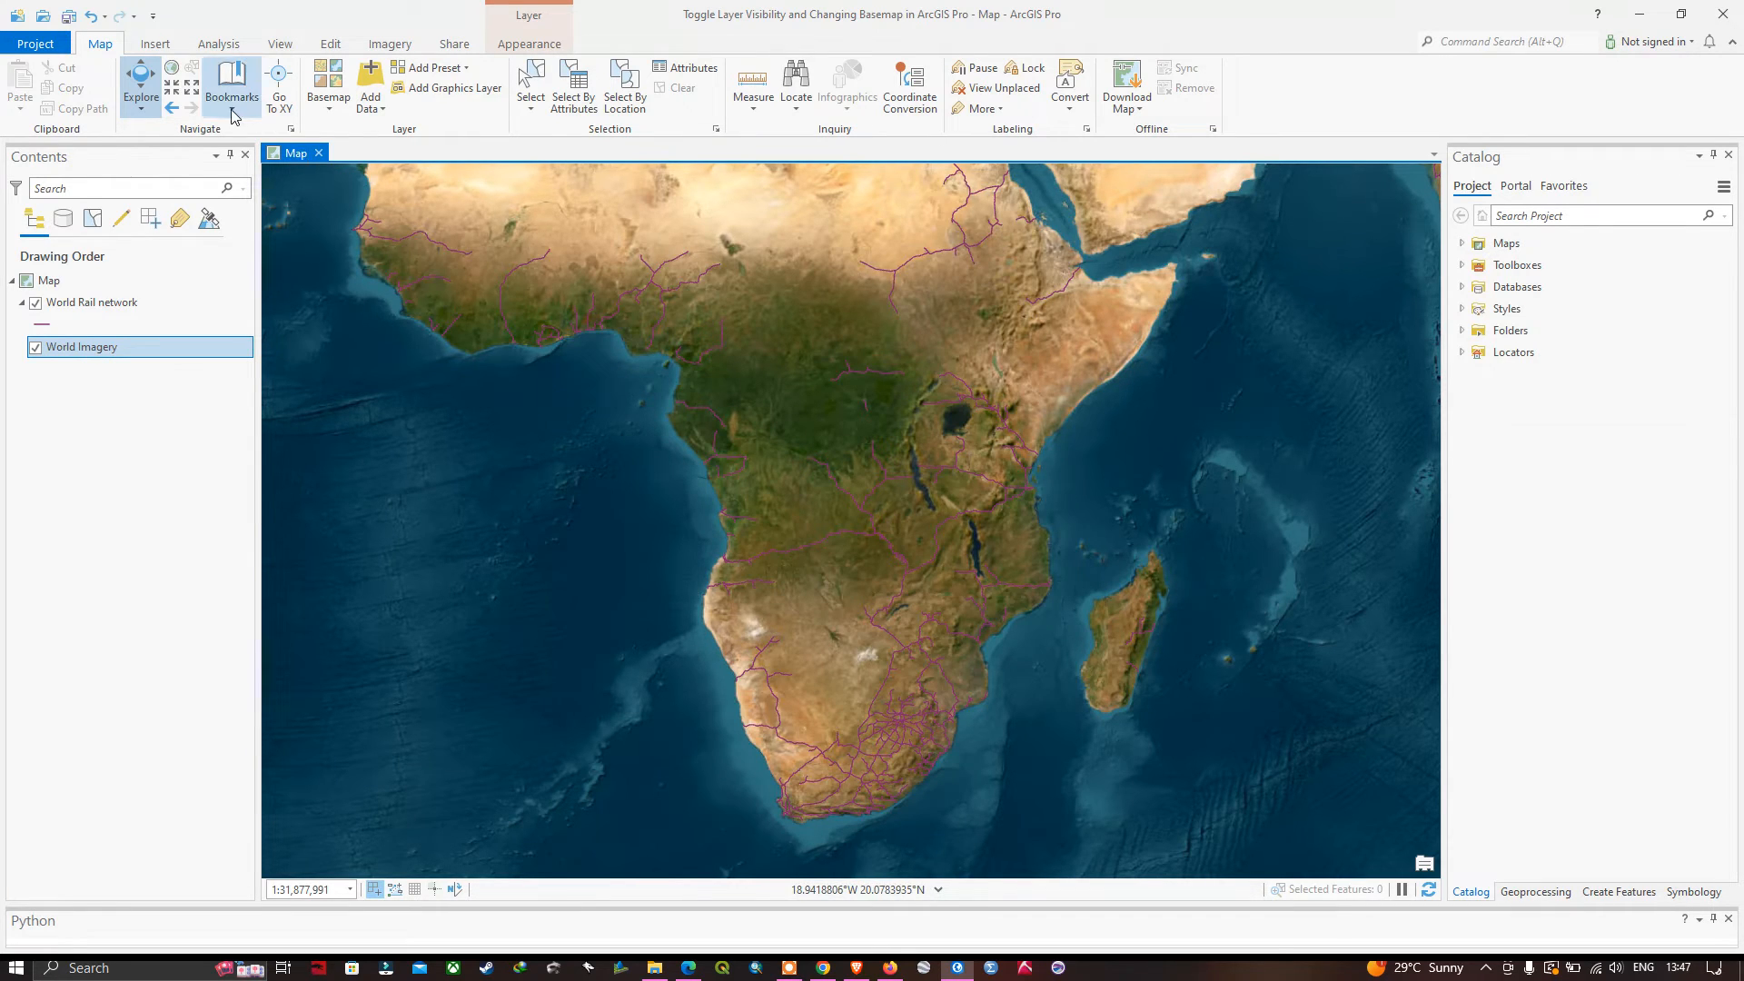
- Zoom to the Chennai bookmark and change the map's basemap to Streets Map
click(234, 115)
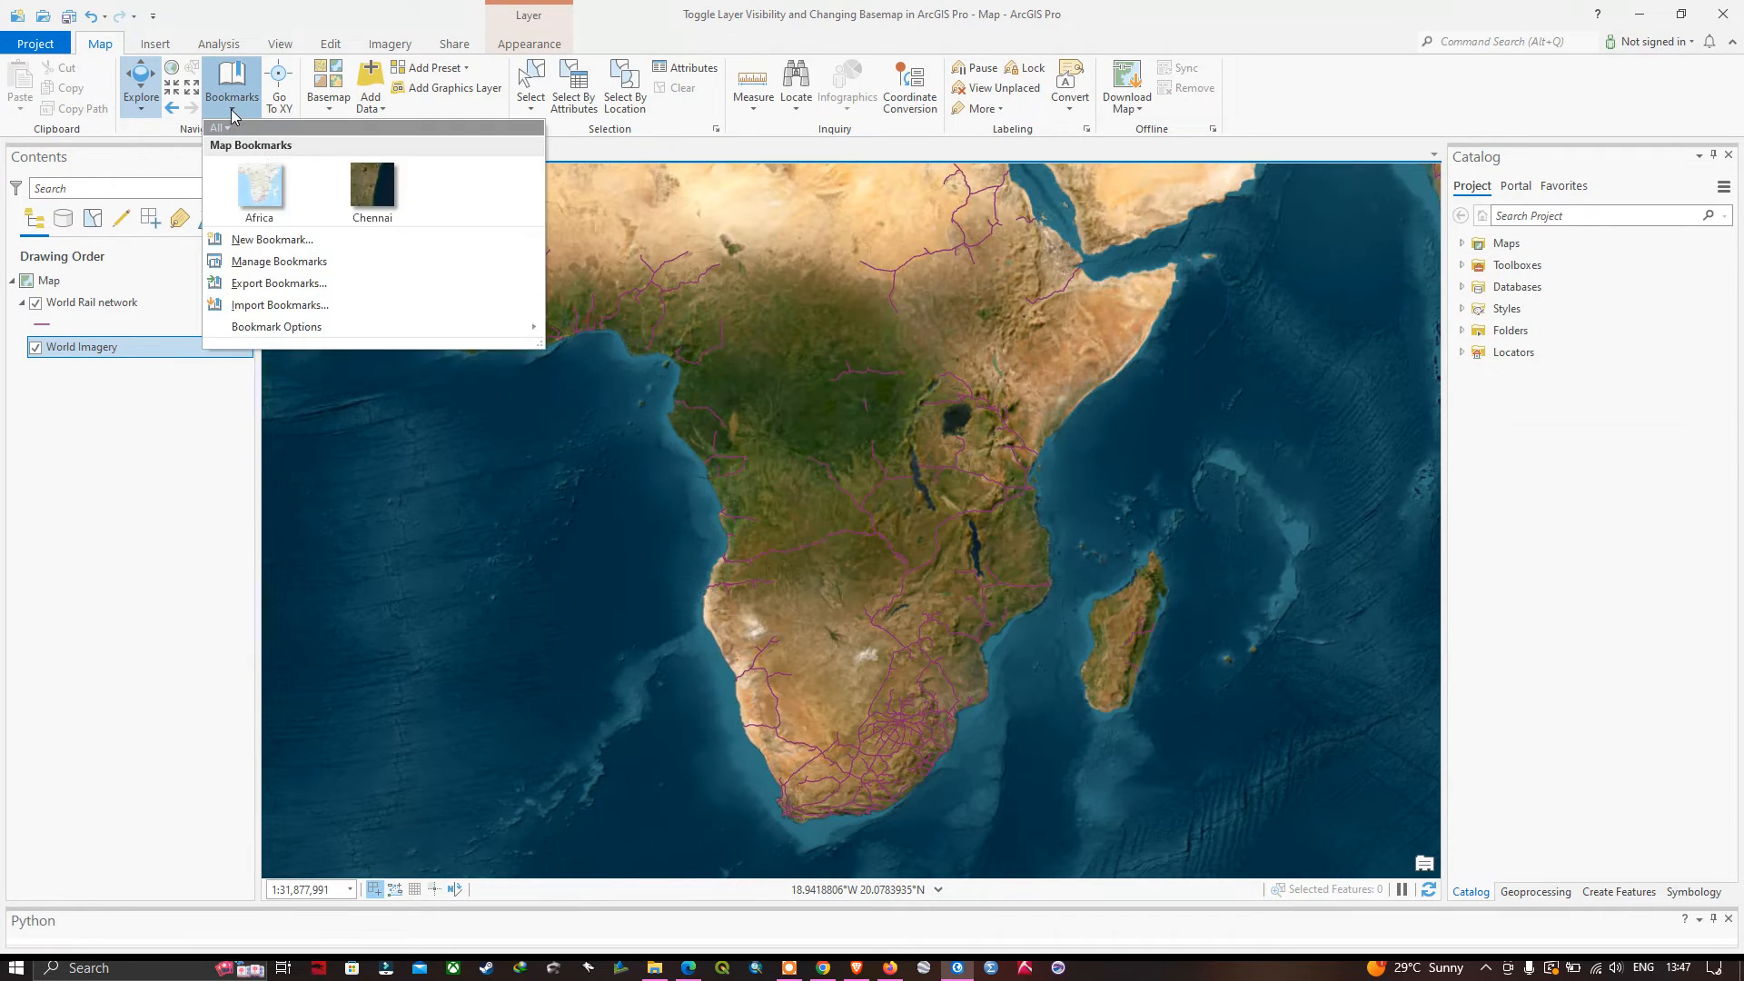
click(375, 193)
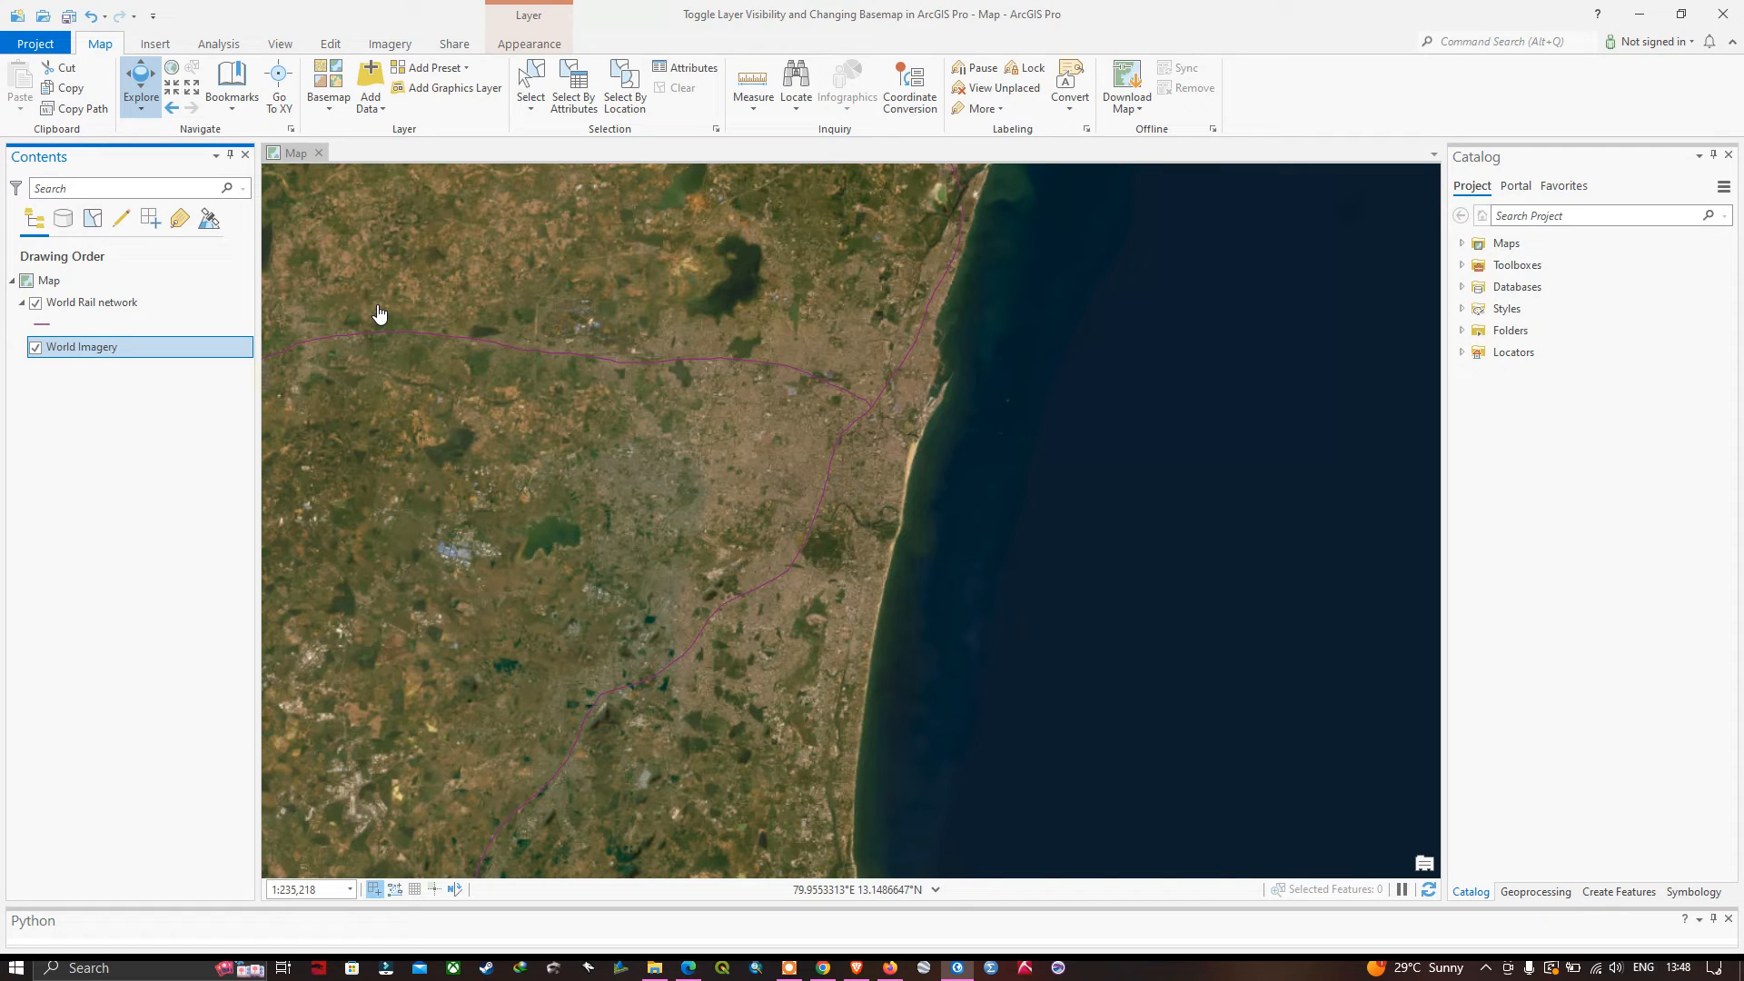
click(333, 119)
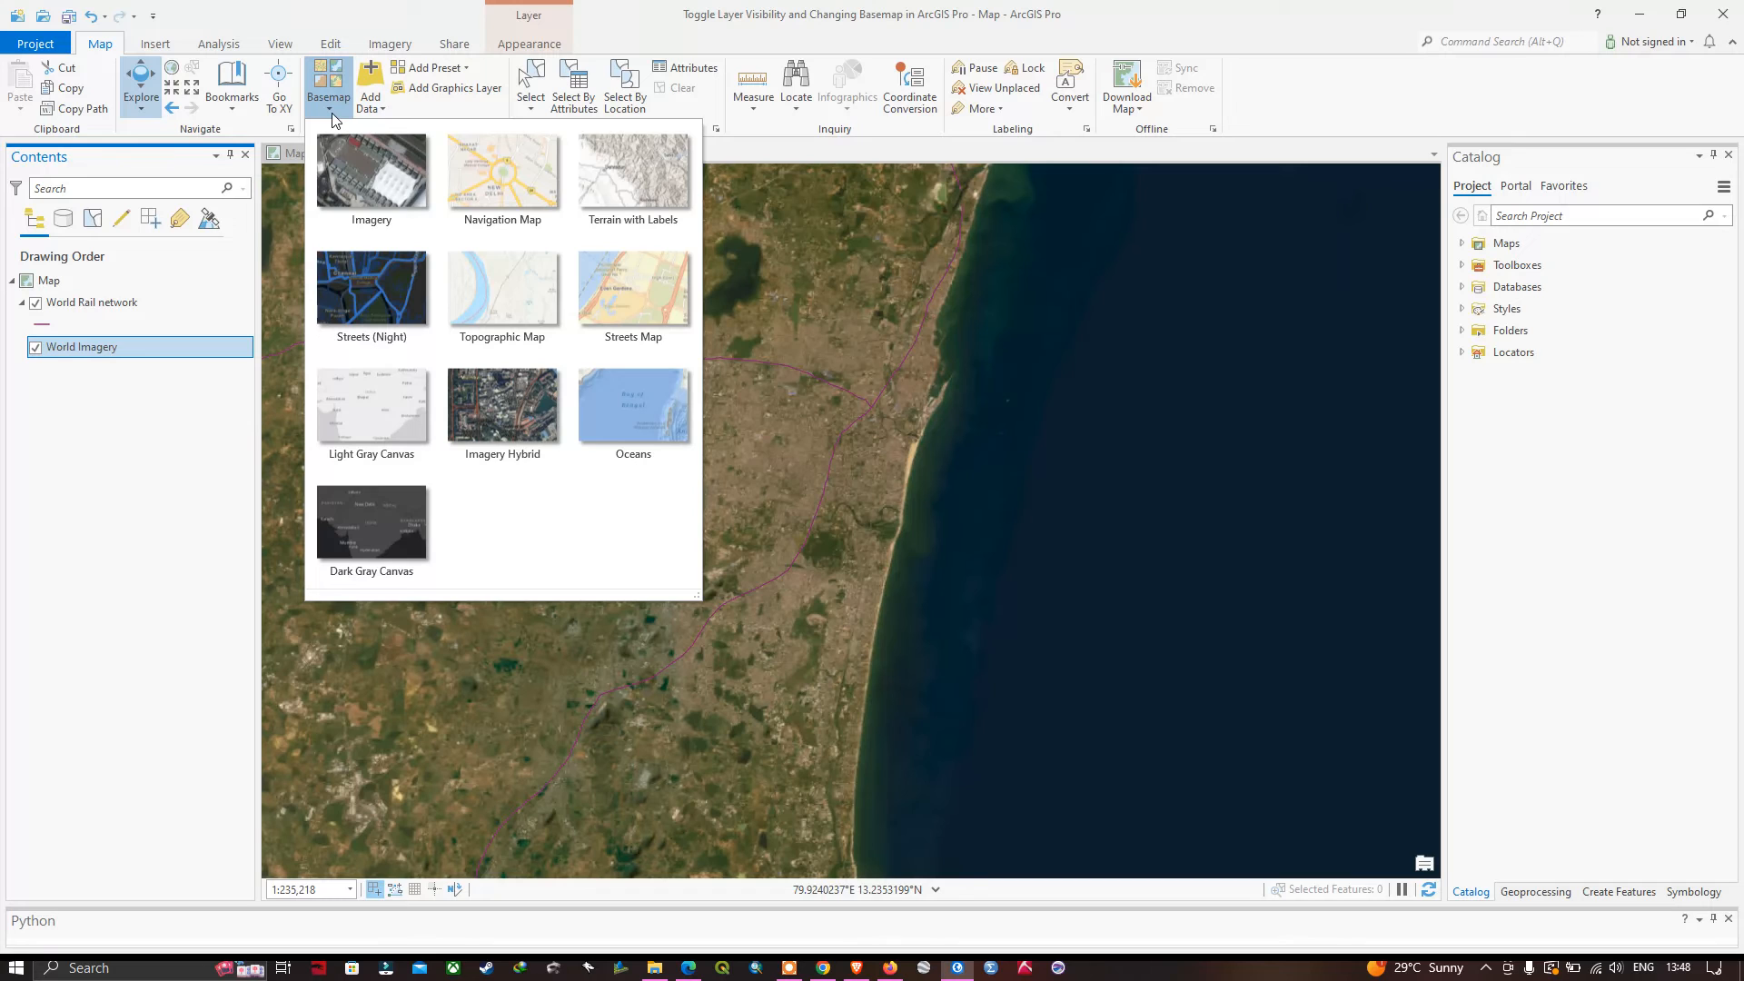
click(632, 296)
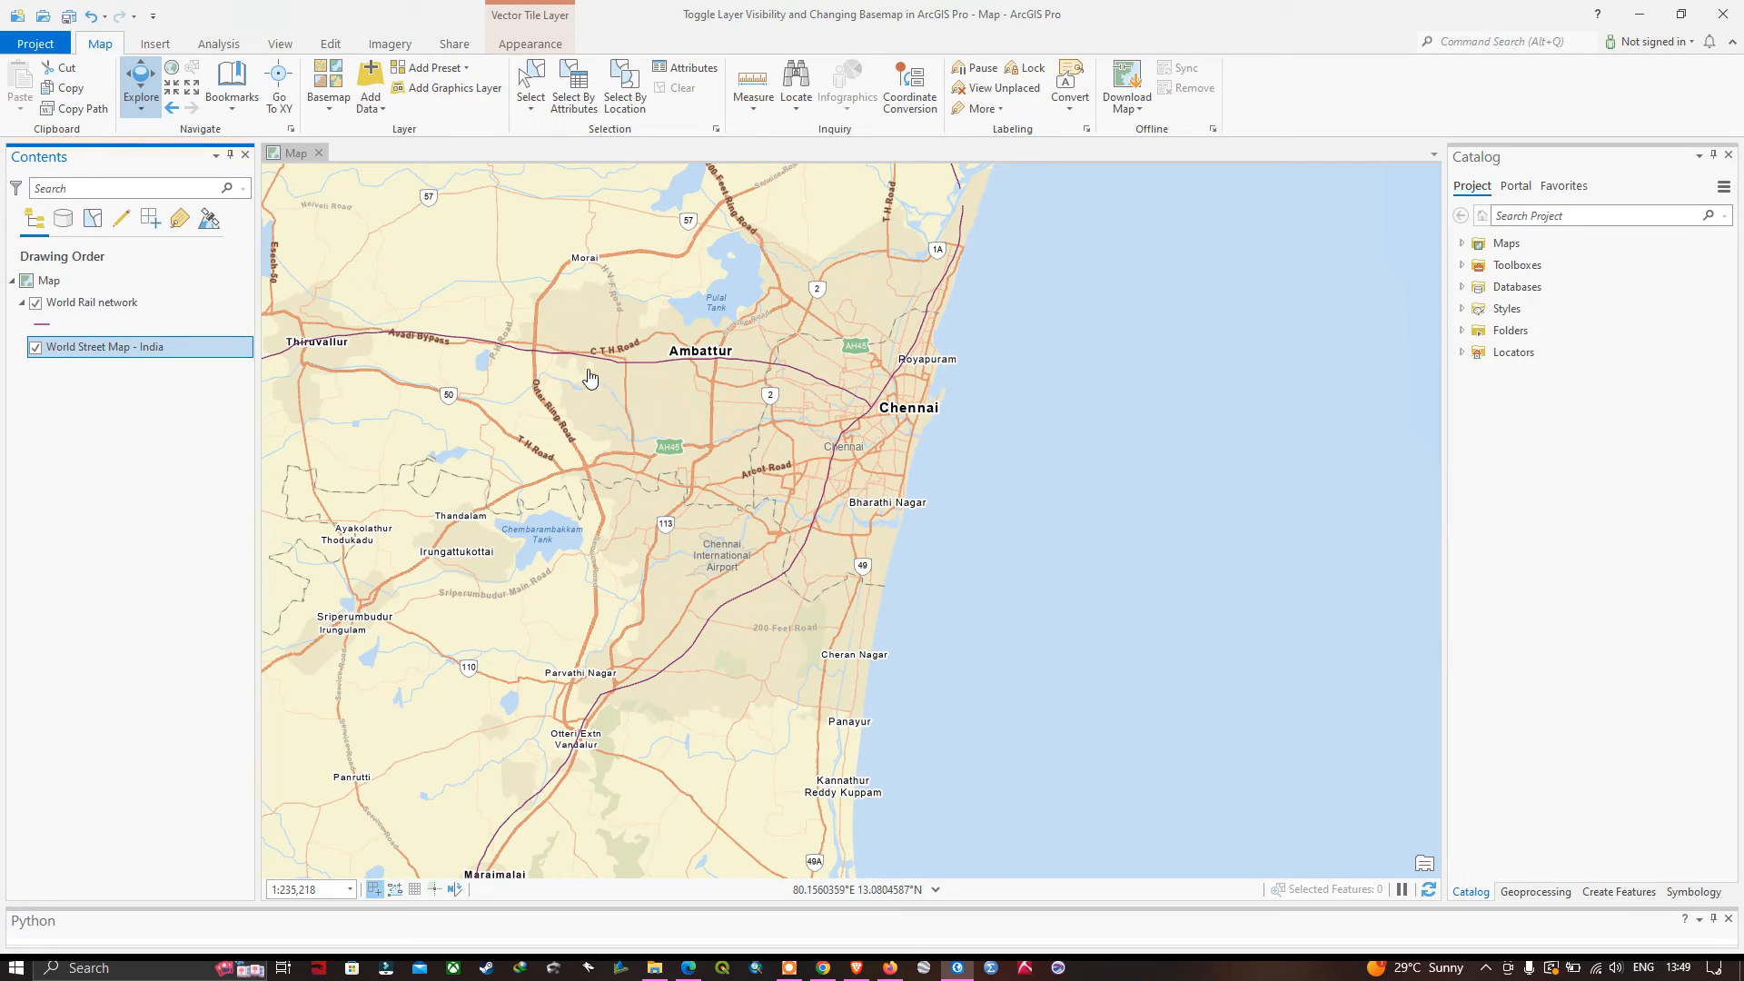
- Change the map's basemap to Light Gray Canvas
click(330, 111)
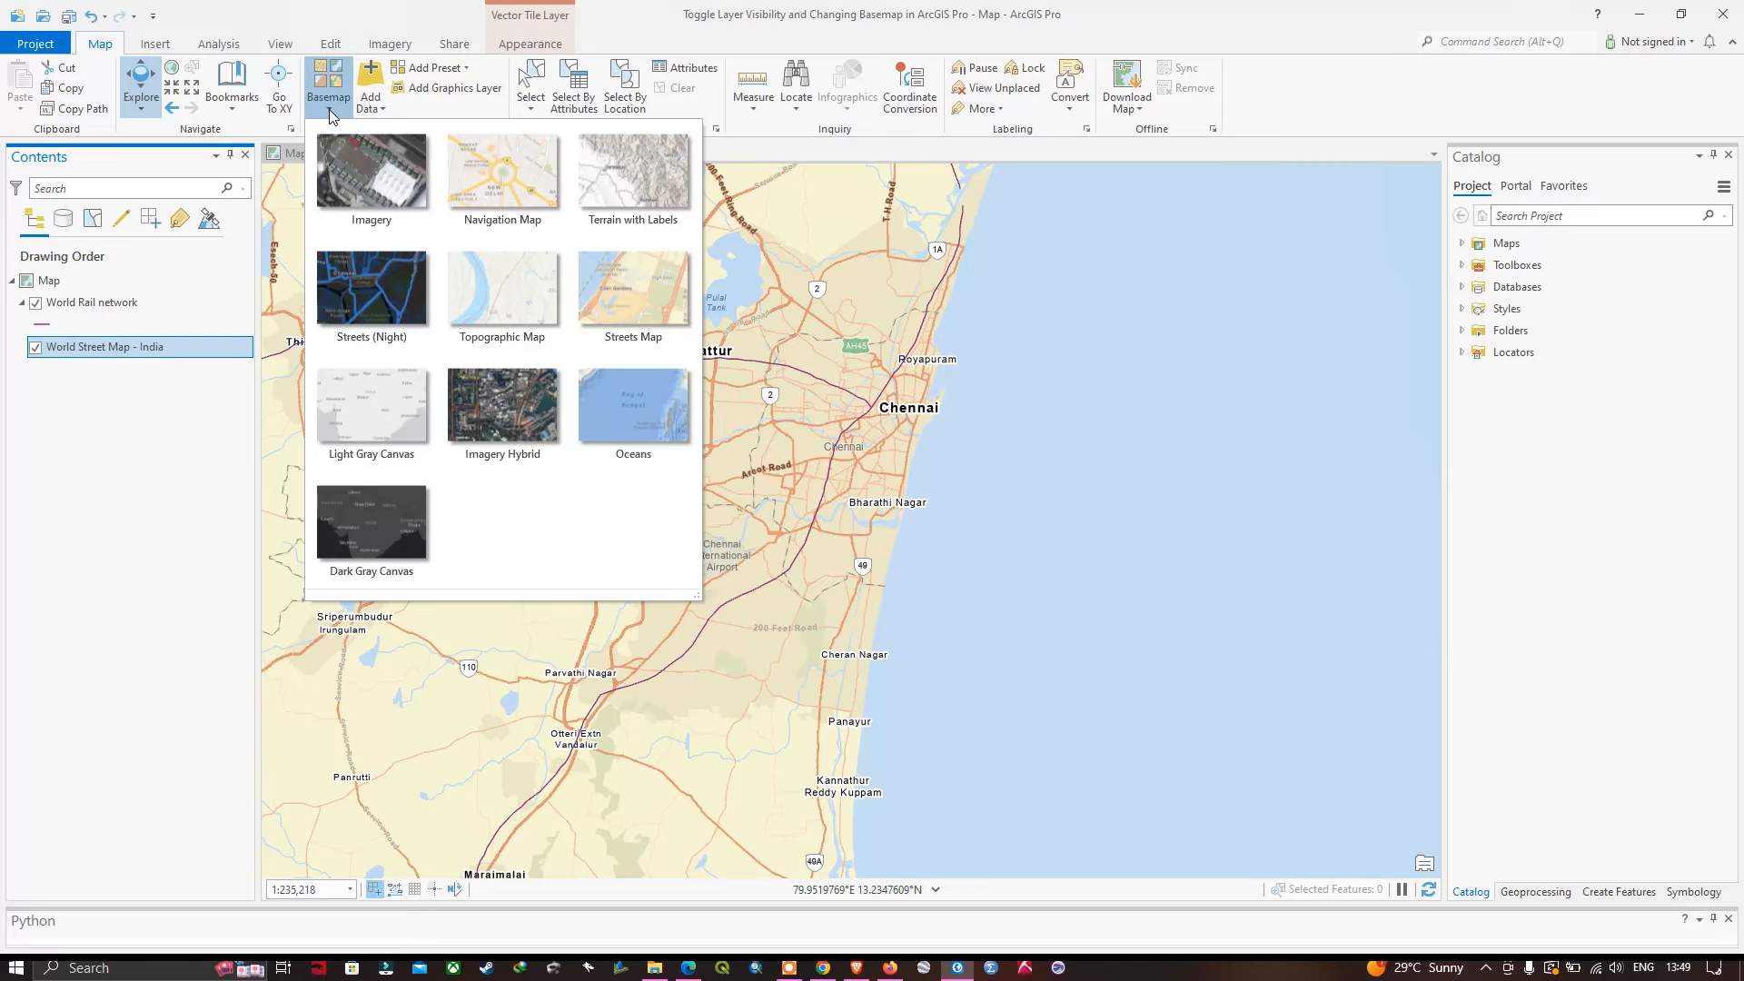
click(385, 417)
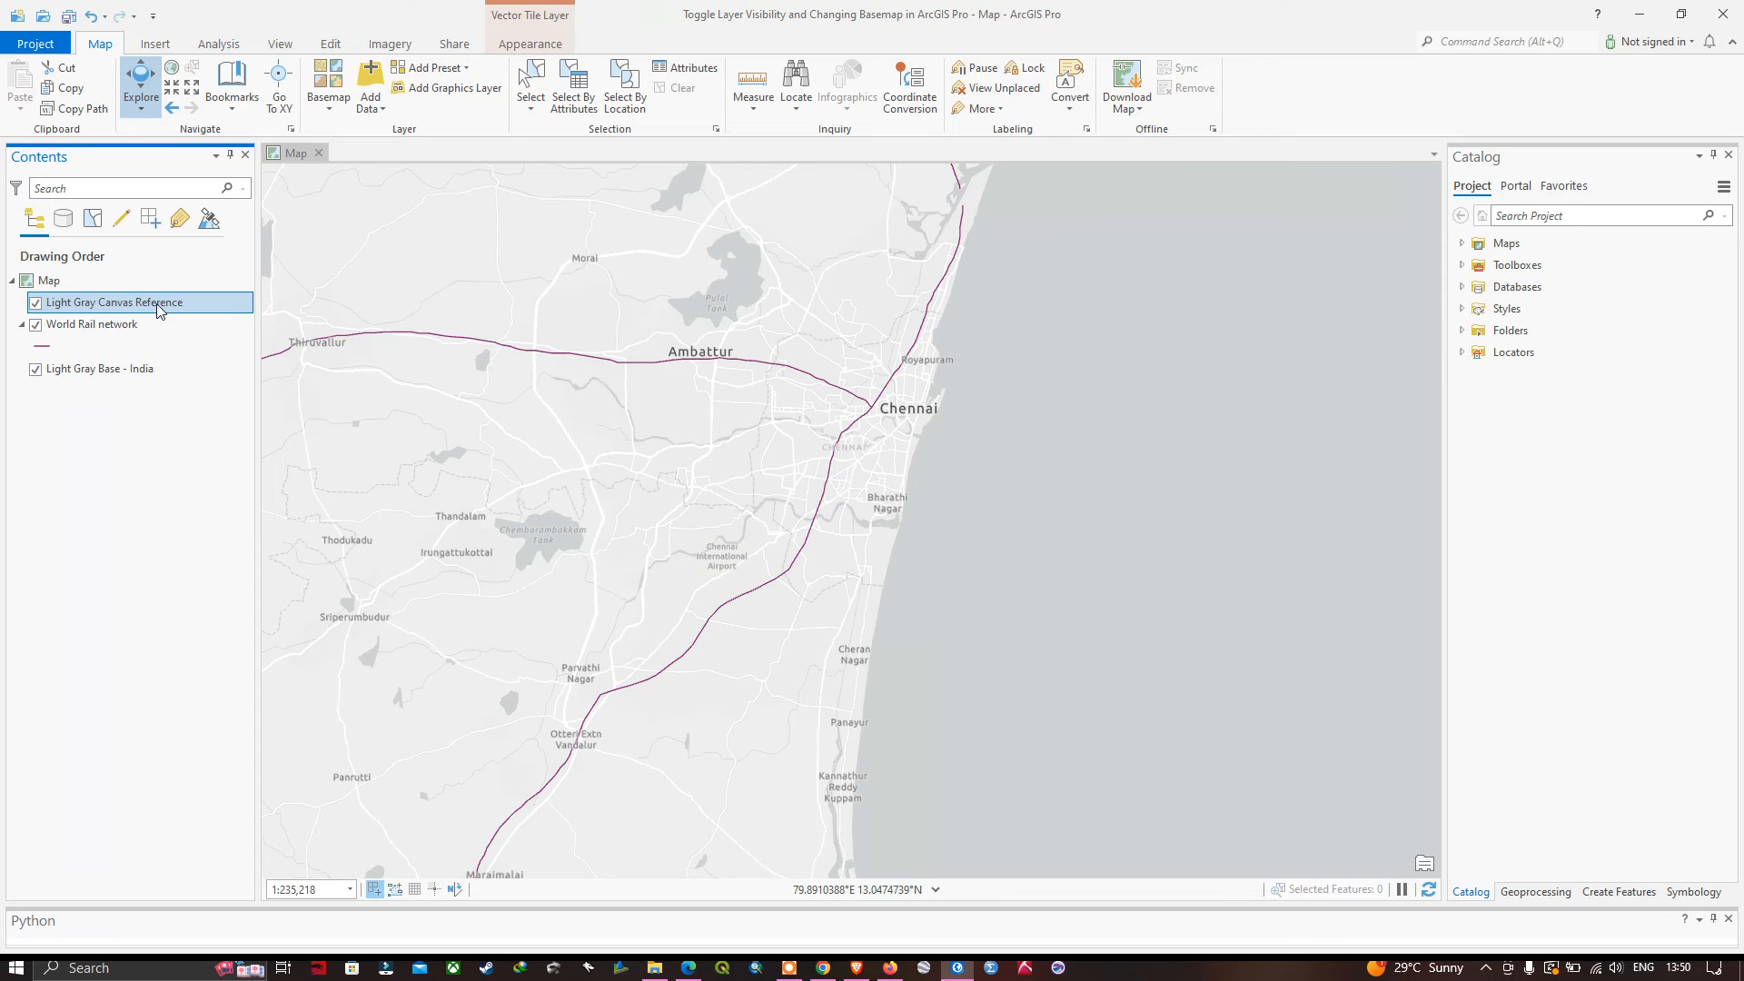
ctrl+click(98, 325)
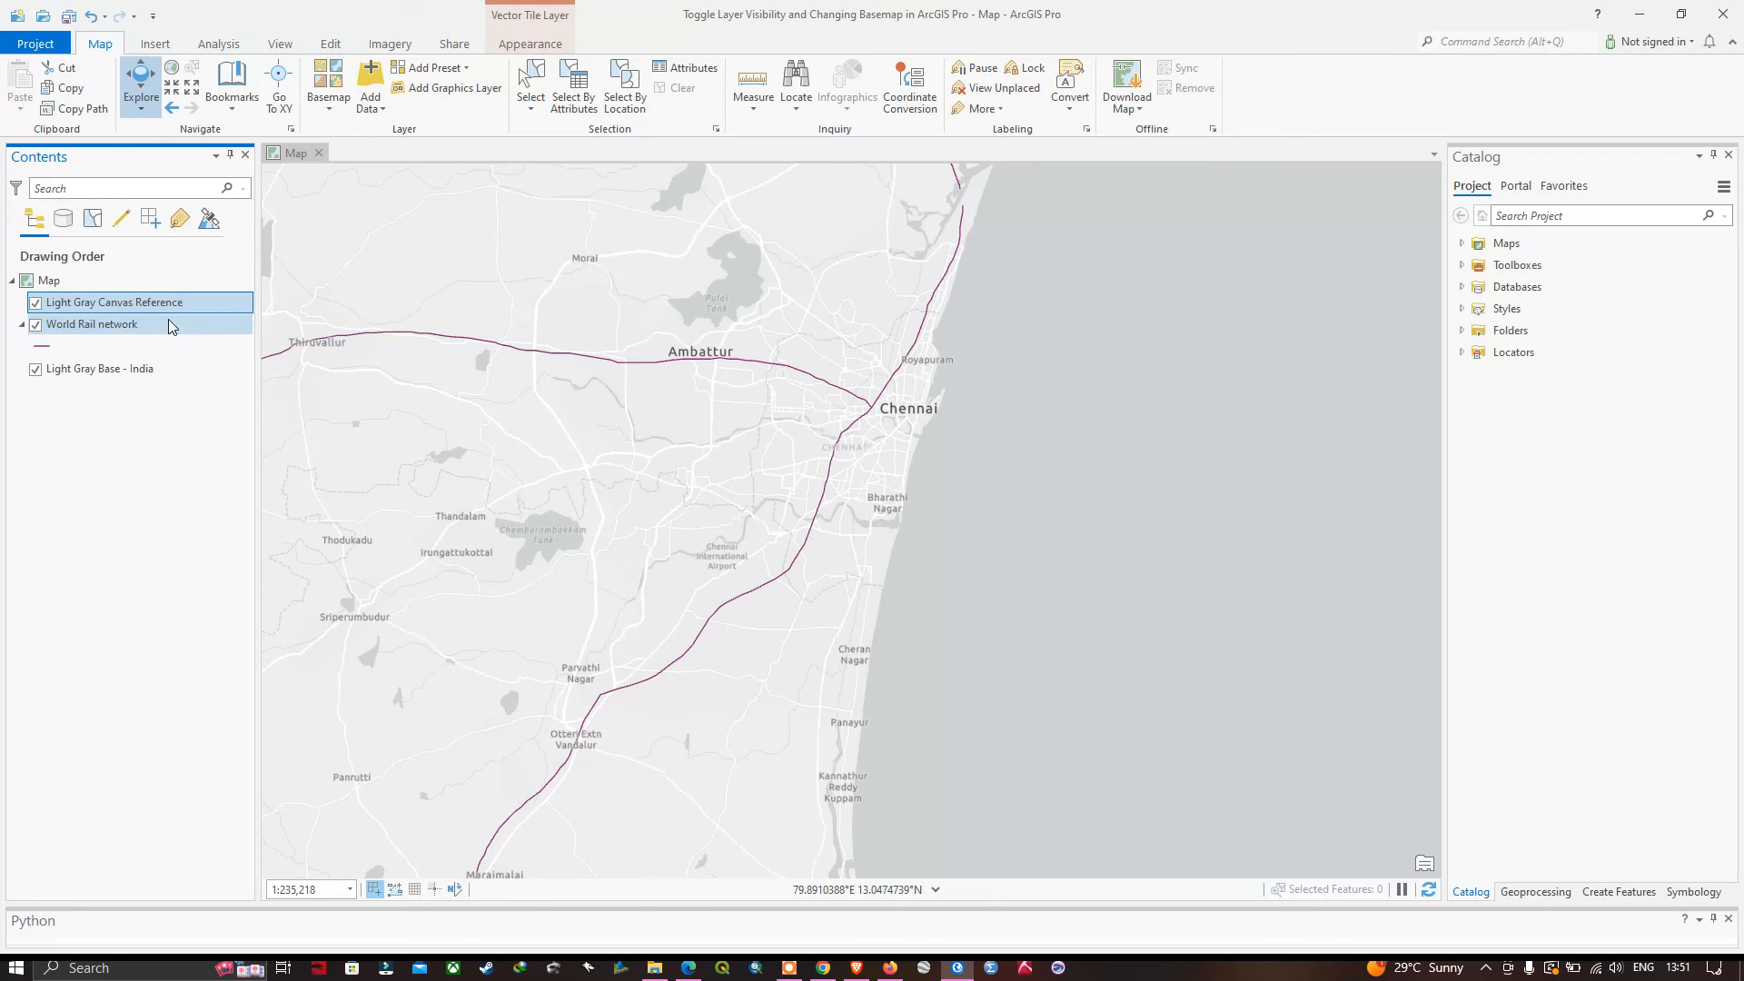
- Switch the Light Gray Canvas Reference layer off and on repeatedly to examine what it adds to the map, leaving it visible
click(36, 306)
click(35, 304)
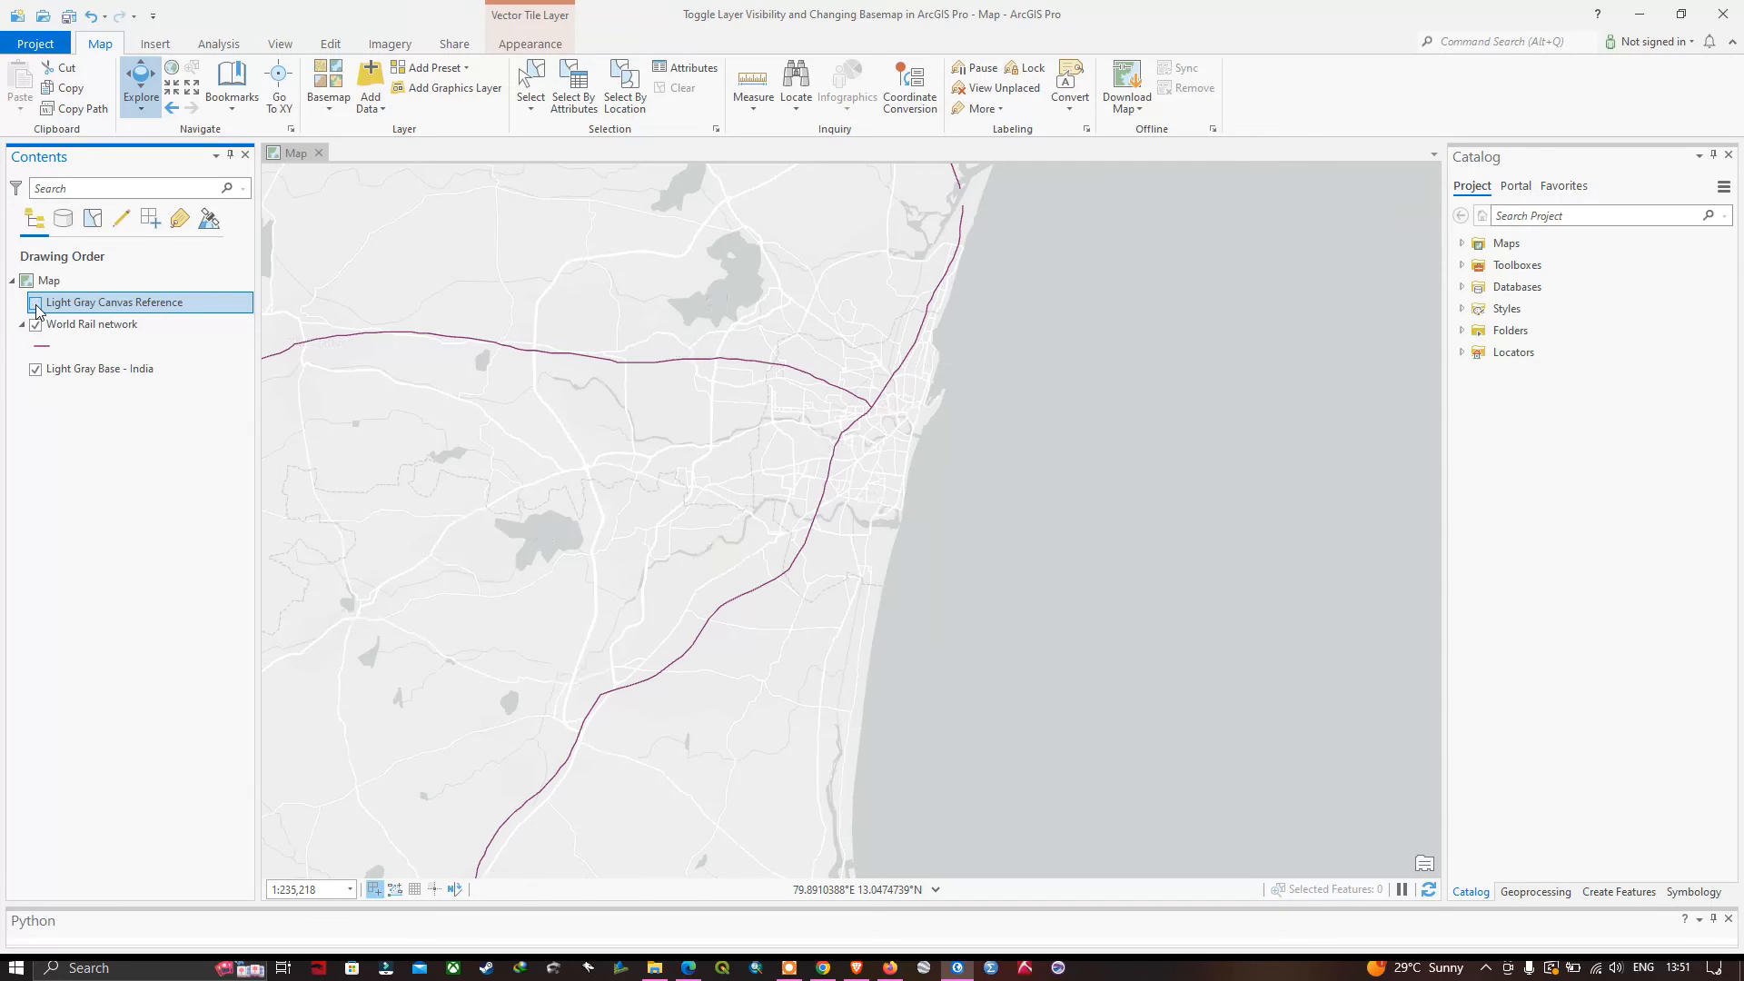
click(35, 303)
click(35, 303)
click(35, 304)
click(35, 303)
click(35, 304)
click(35, 303)
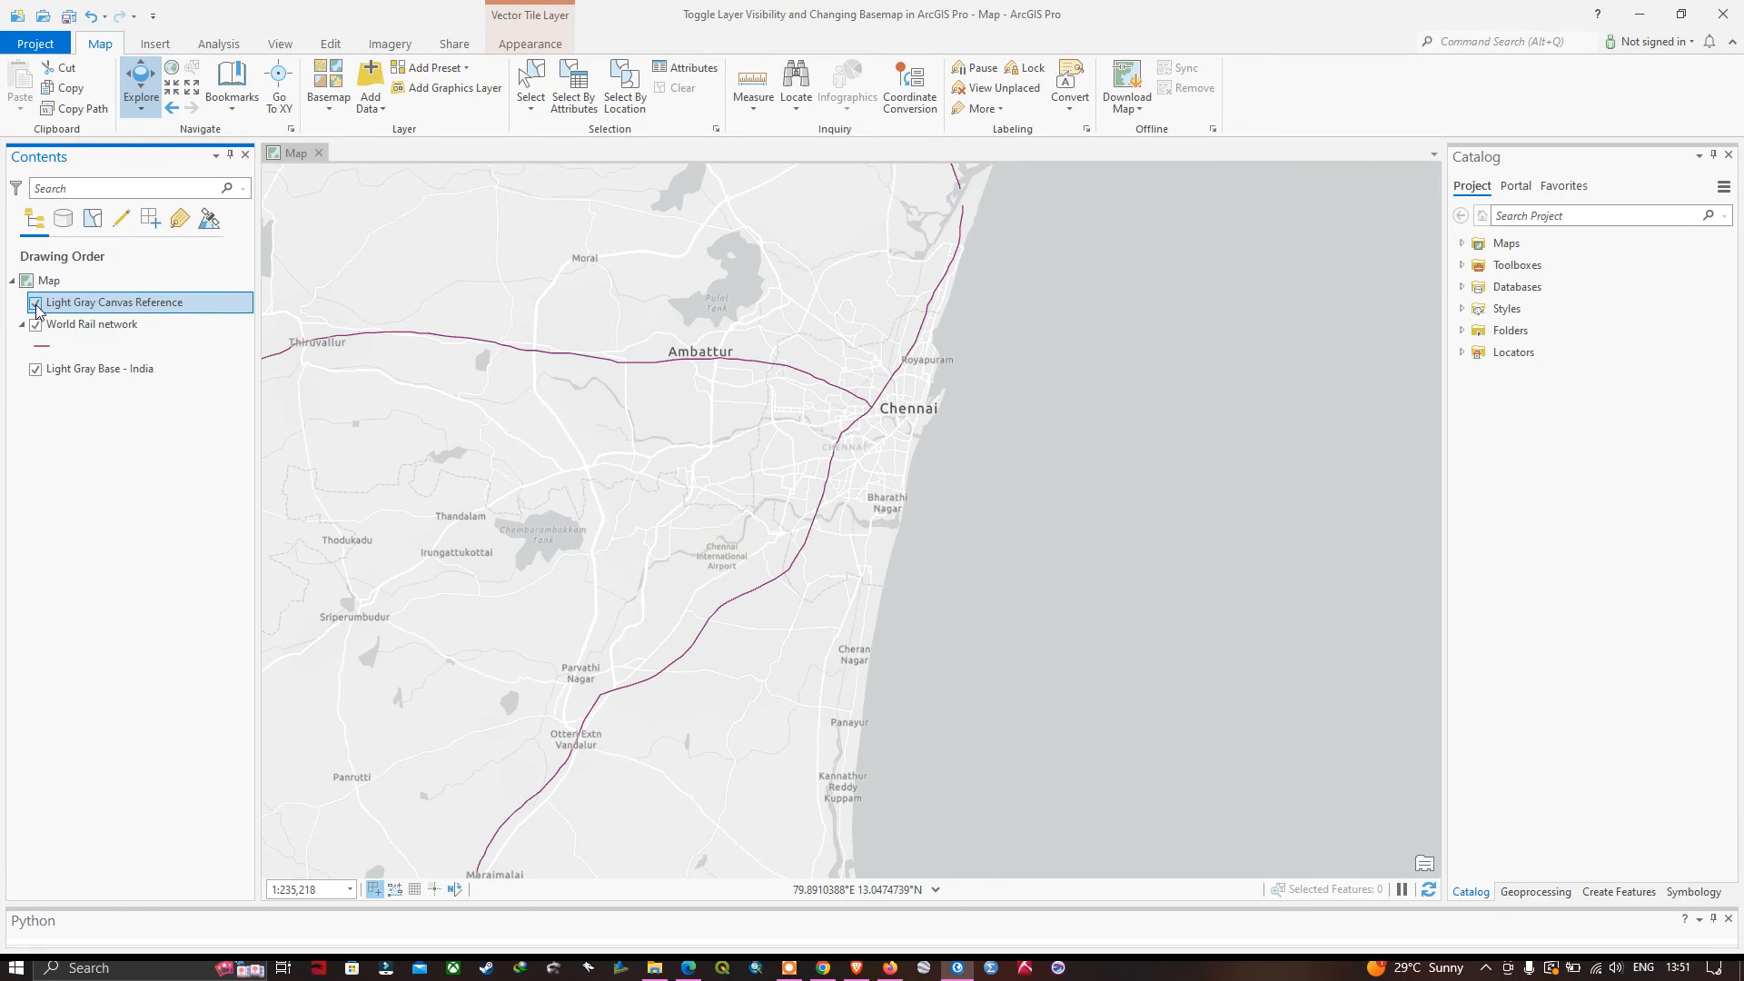
- Switch the Light Gray Base - India layer off and on to examine what it draws, leaving it visible
click(35, 369)
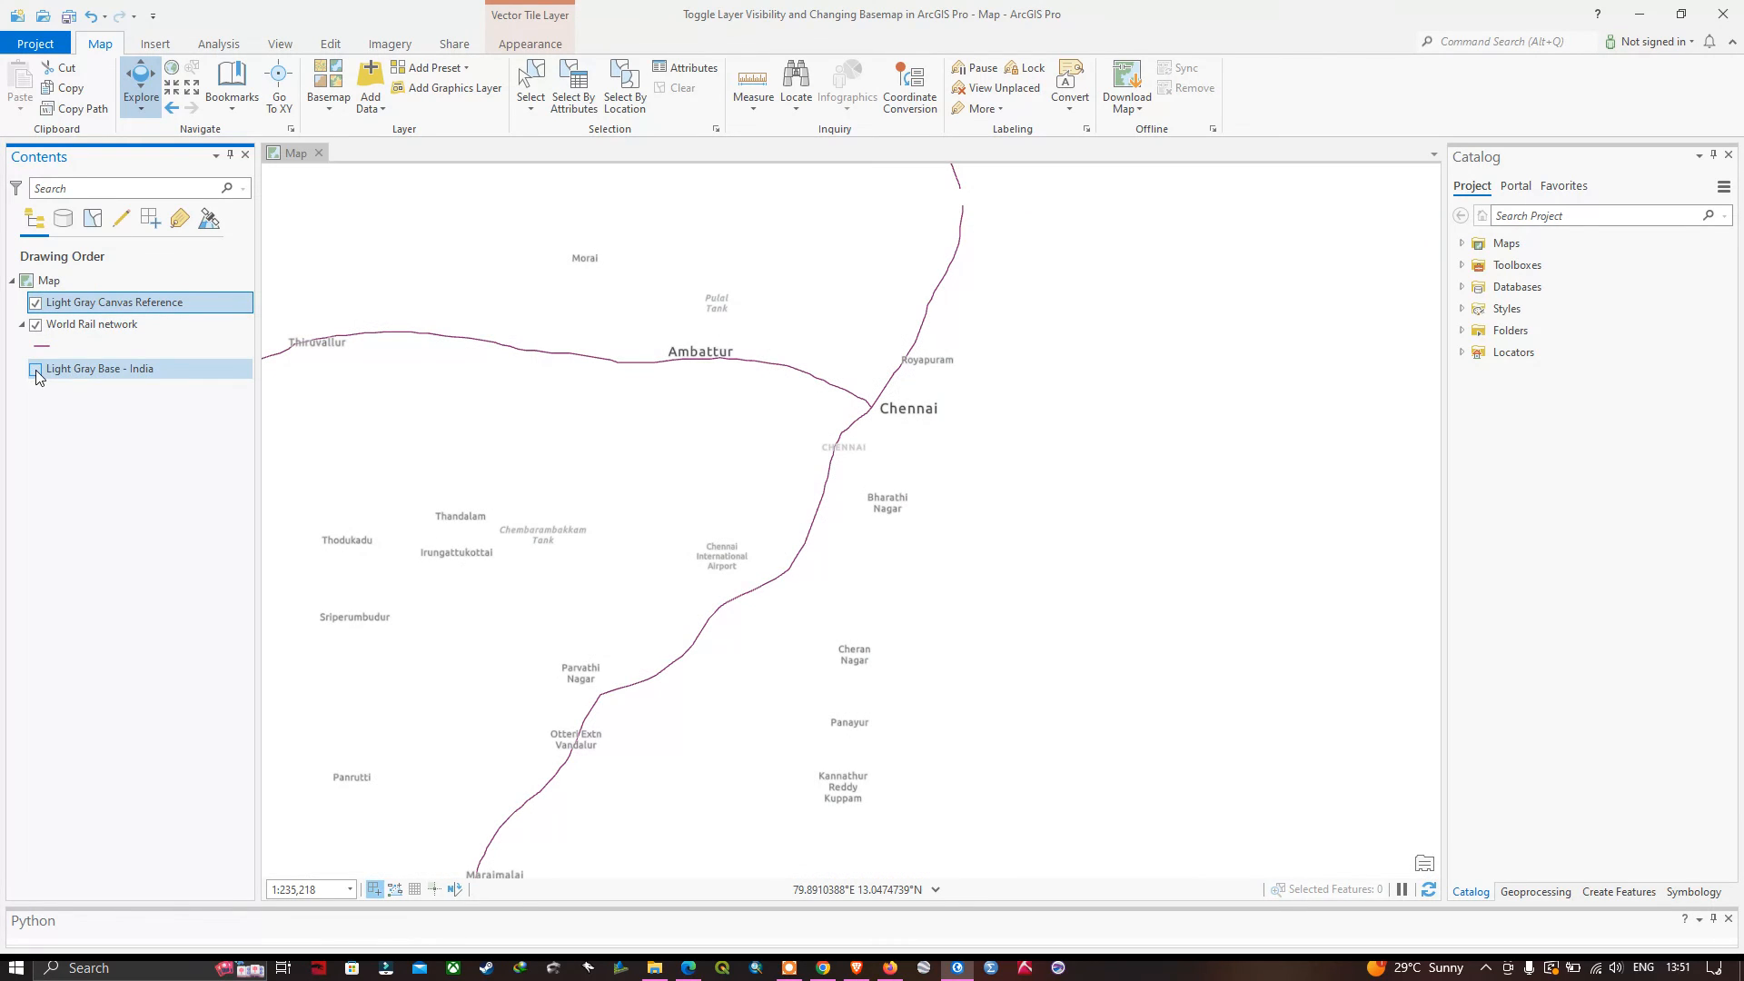
click(35, 369)
click(35, 369)
click(35, 369)
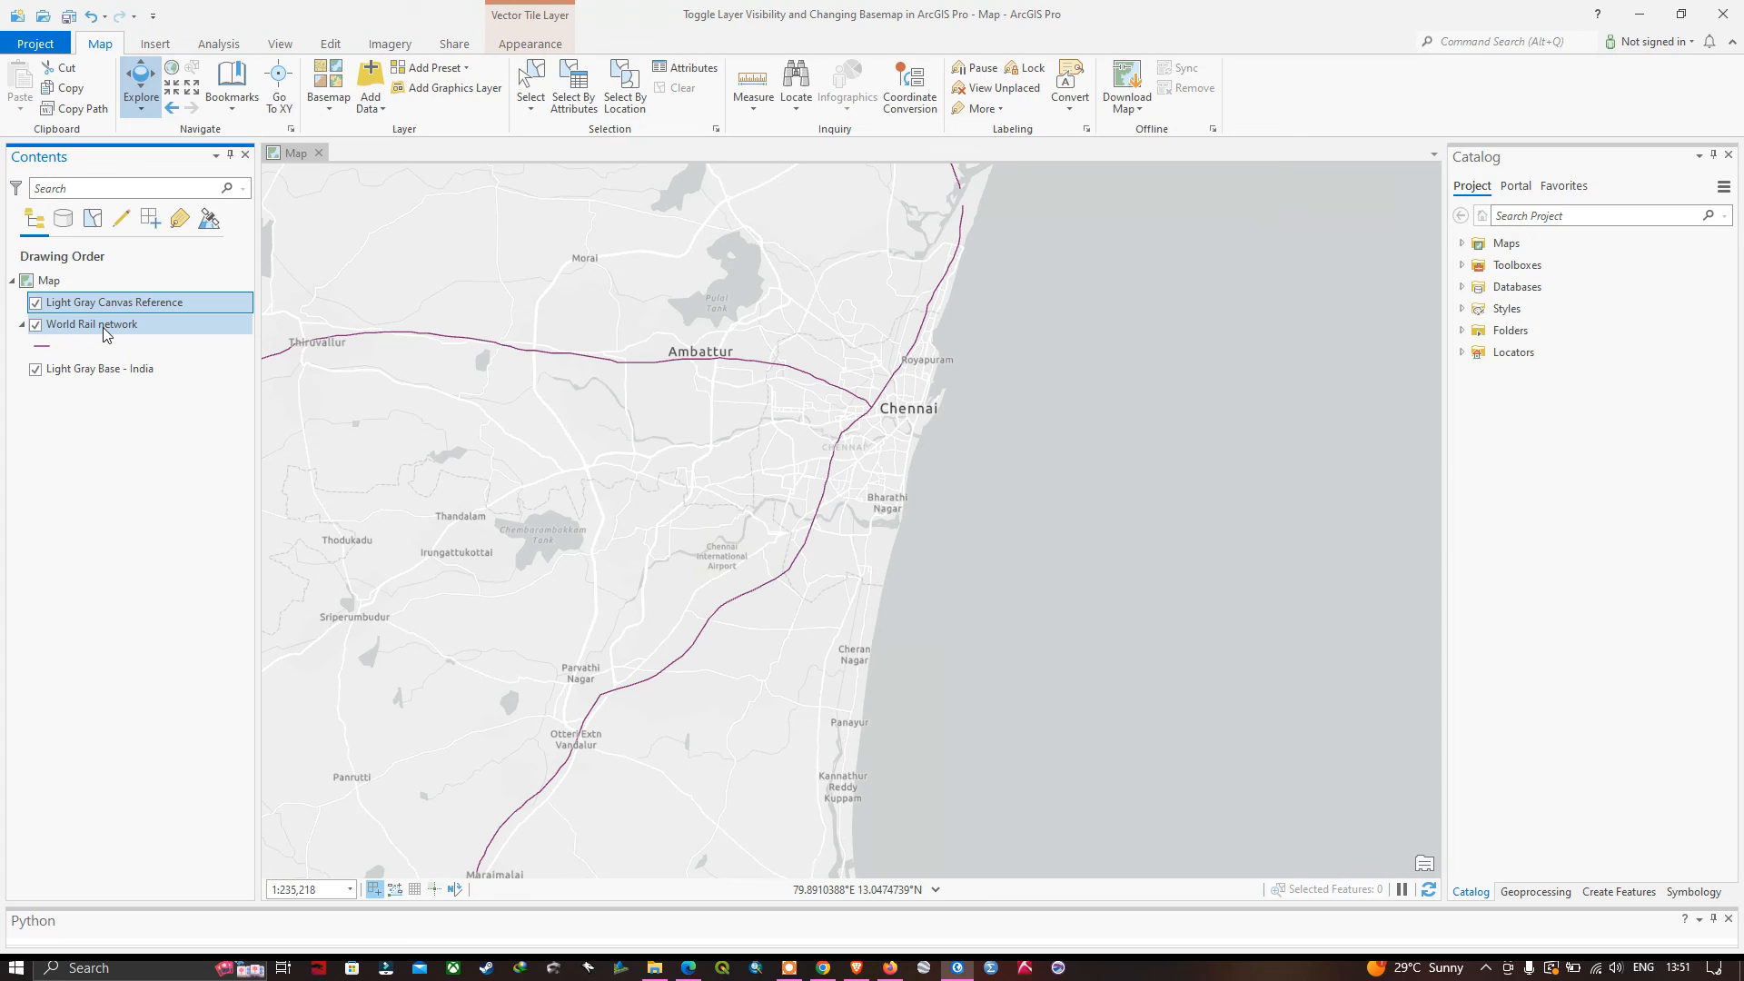
- Move the World Rail network layer above Light Gray Canvas Reference in the drawing order and save the project
mouse_move(107, 328)
mouse_down()
mouse_move(95, 285)
mouse_move(97, 307)
mouse_up()
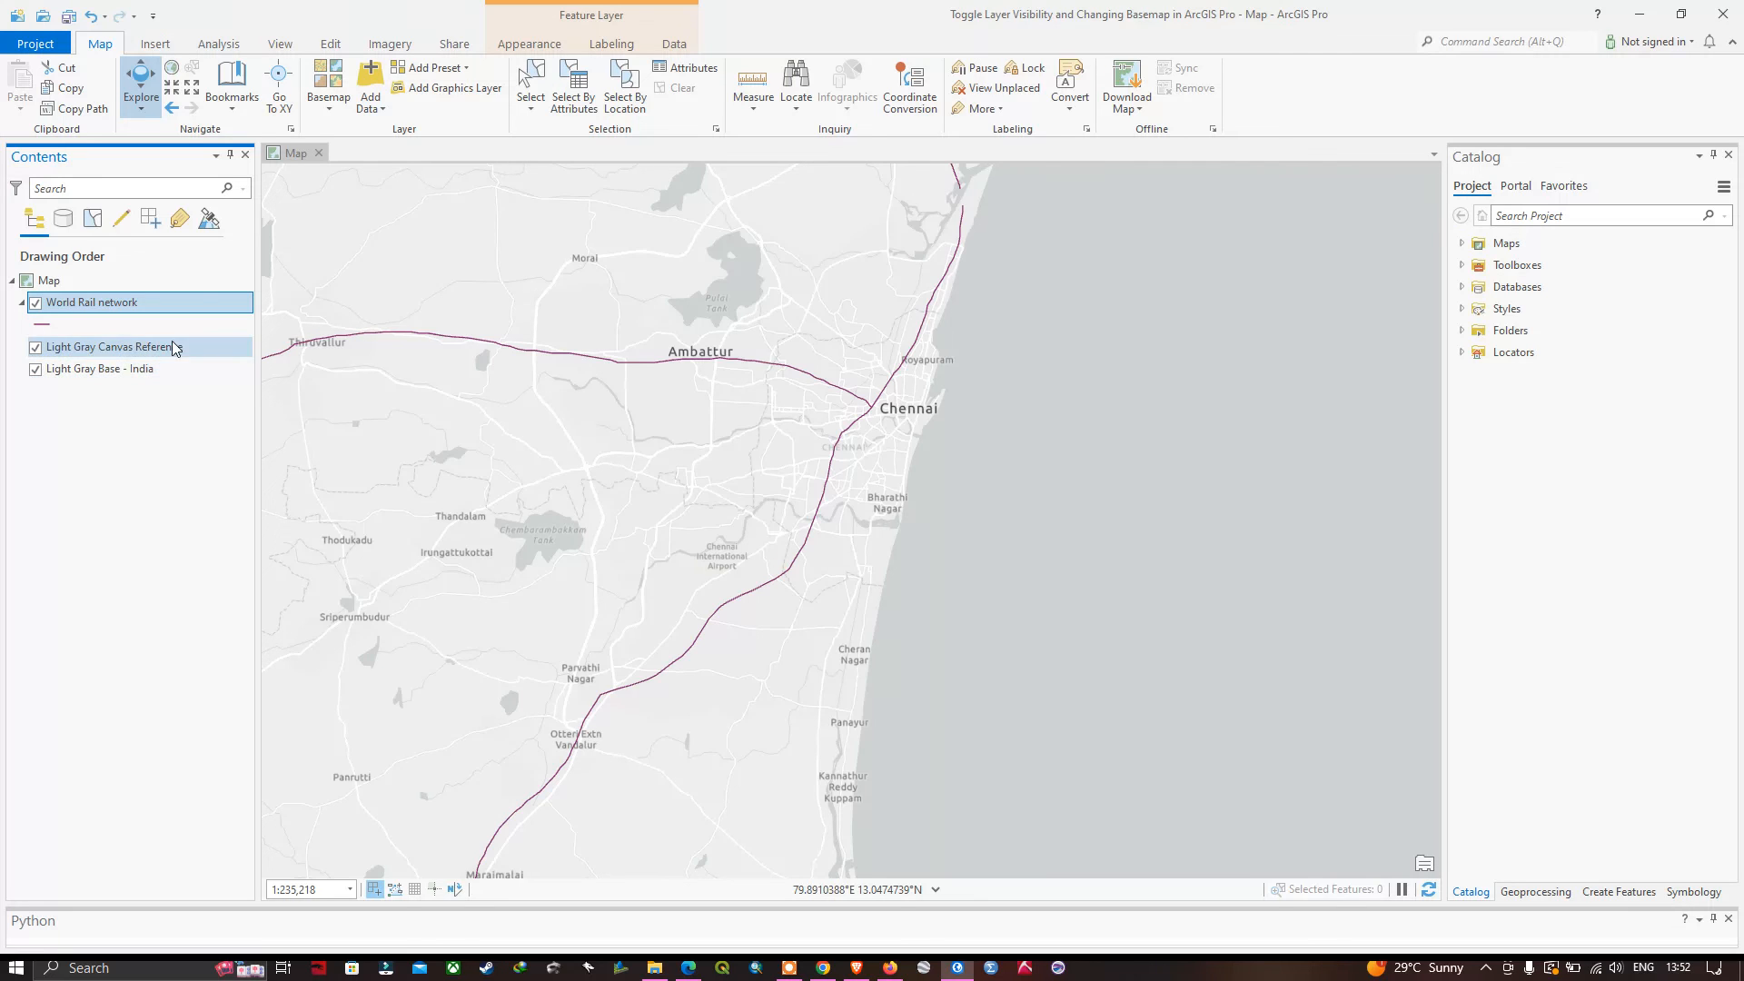
click(70, 17)
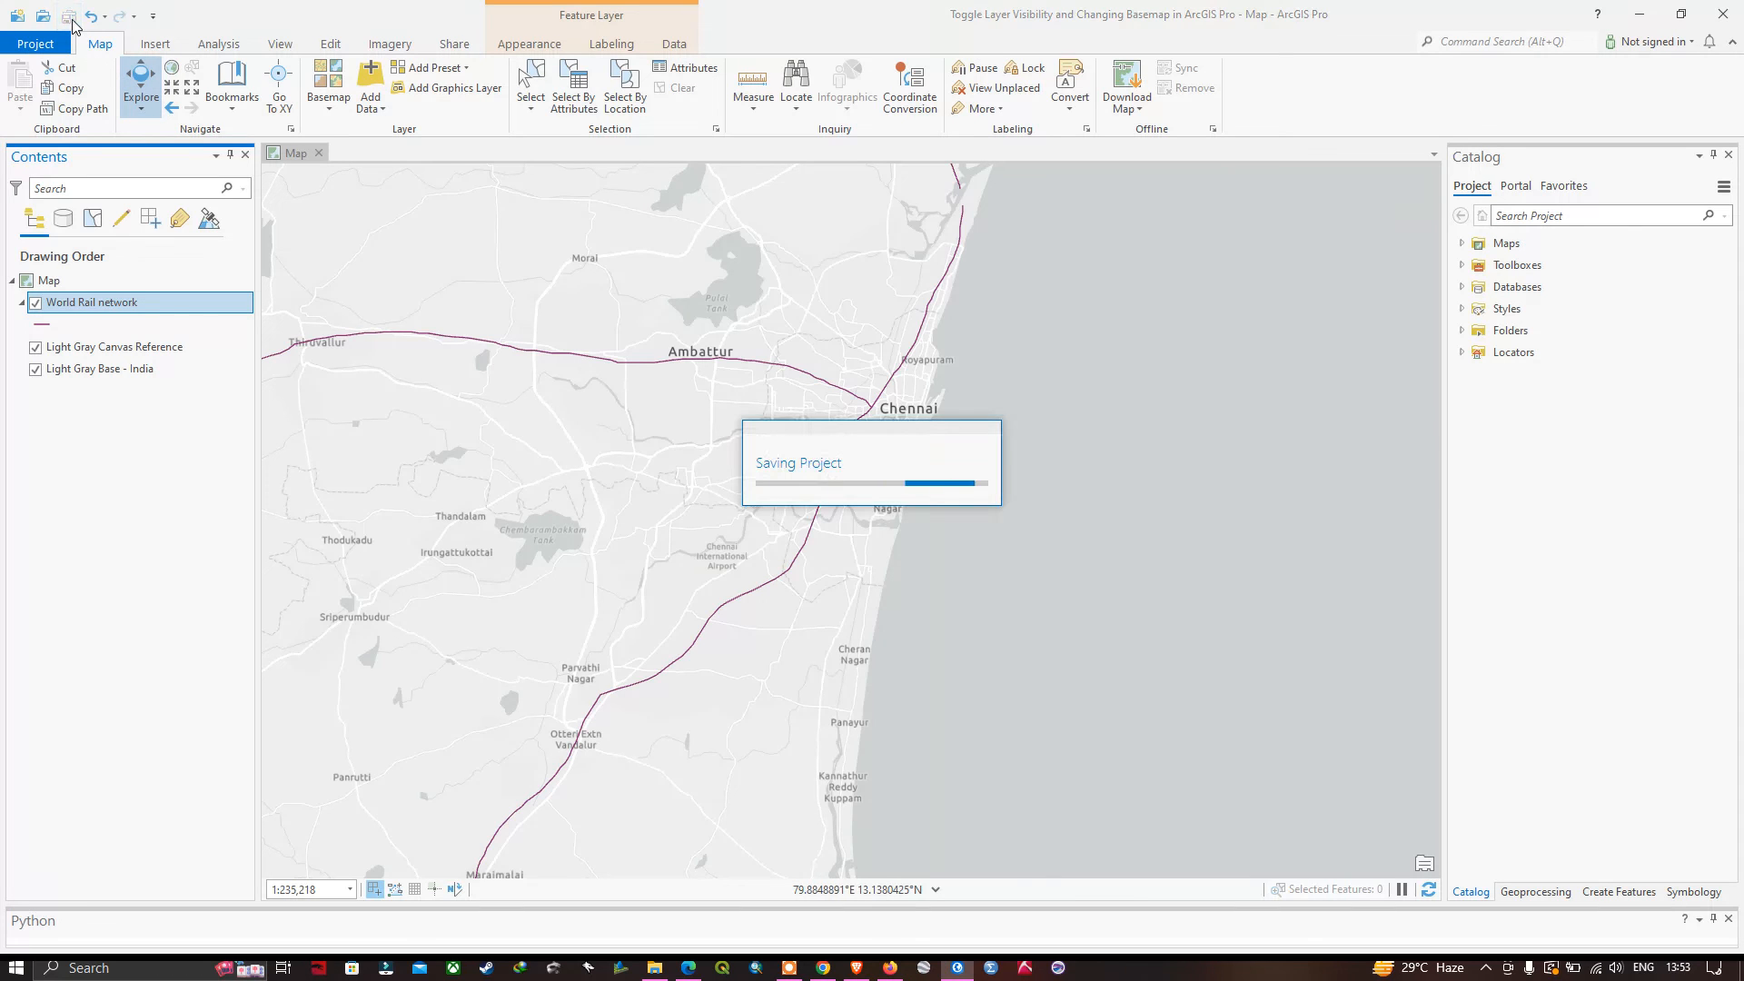